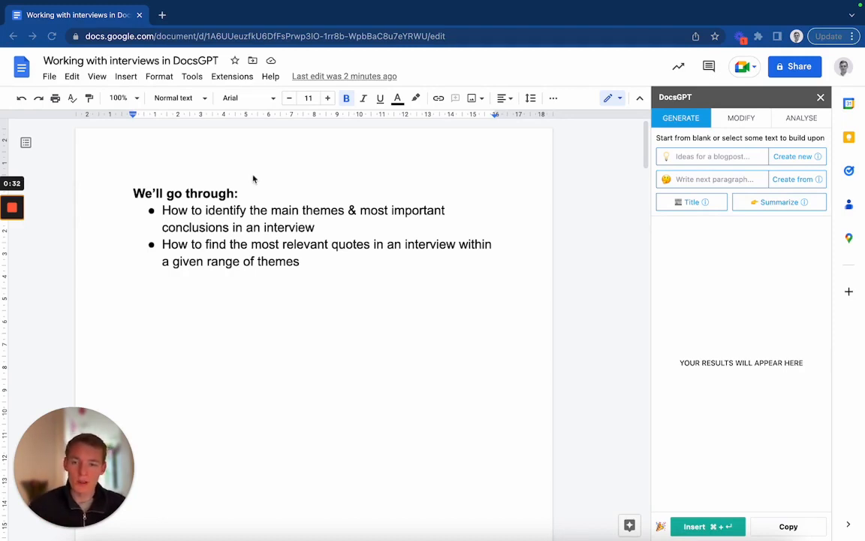
{"action": "left_click_drag", "start_coordinate": [316, 227], "coordinate": [135, 210]}
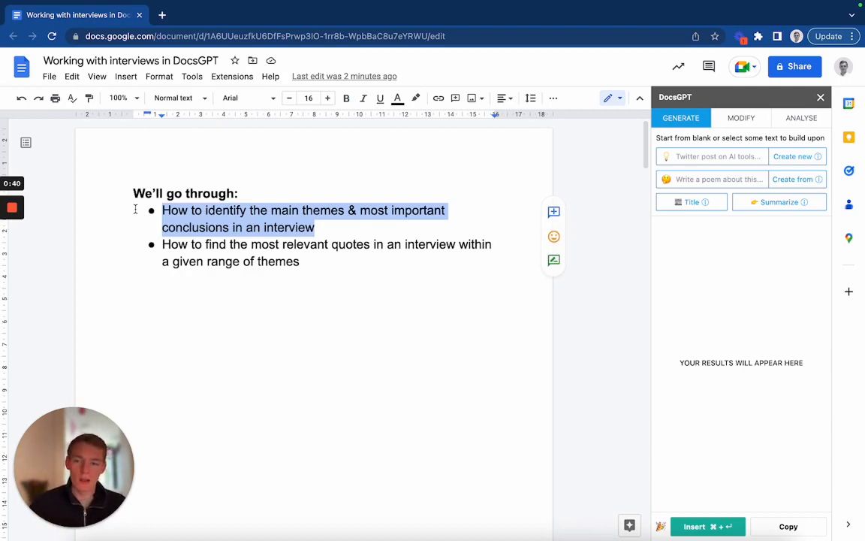
{"action": "left_click_drag", "start_coordinate": [313, 263], "coordinate": [142, 238]}
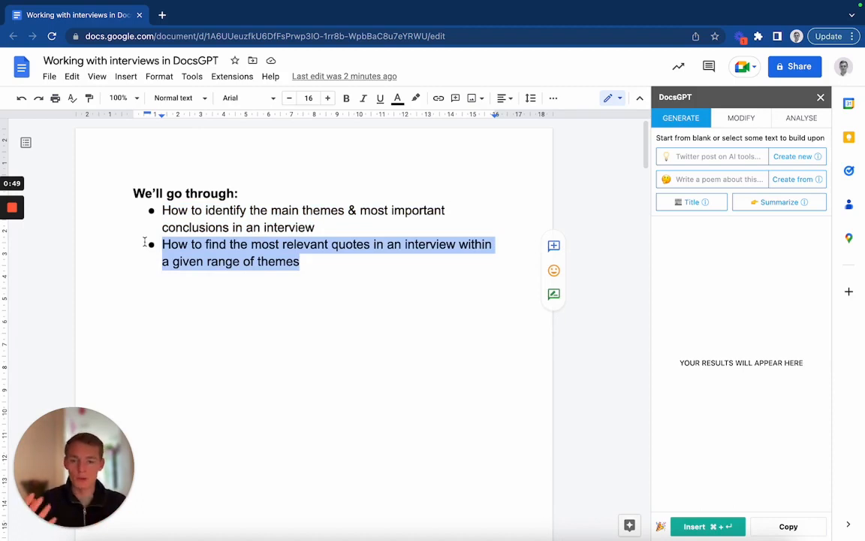
{"action": "left_click", "coordinate": [317, 265]}
Run the DocsGPT Topics analysis on the full text of the transcribed interview table
{"action": "scroll", "coordinate": [321, 282], "scroll_direction": "down", "scroll_amount": 2}
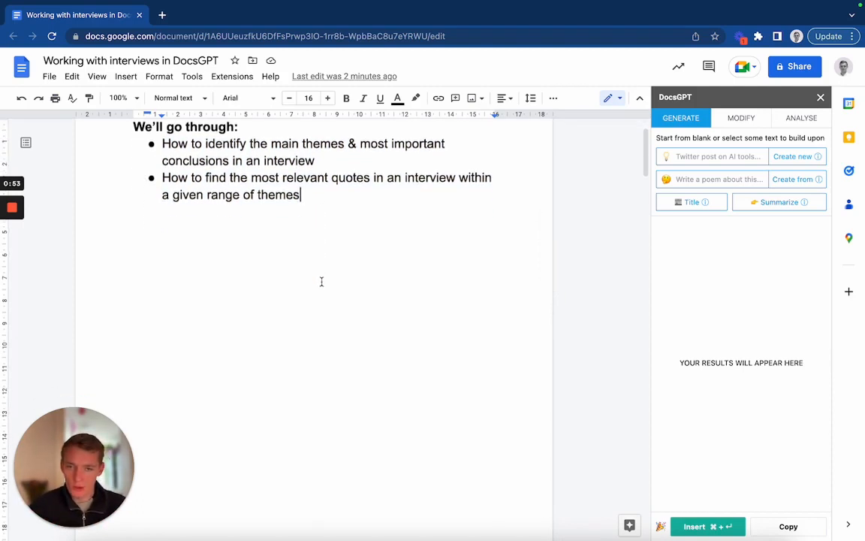
{"action": "scroll", "coordinate": [321, 281], "scroll_direction": "down", "scroll_amount": 10}
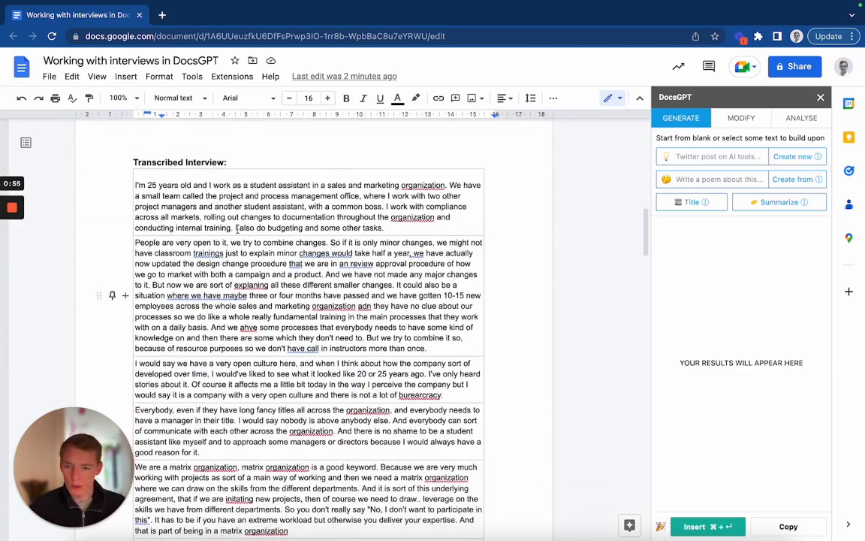
{"action": "left_click", "coordinate": [319, 168]}
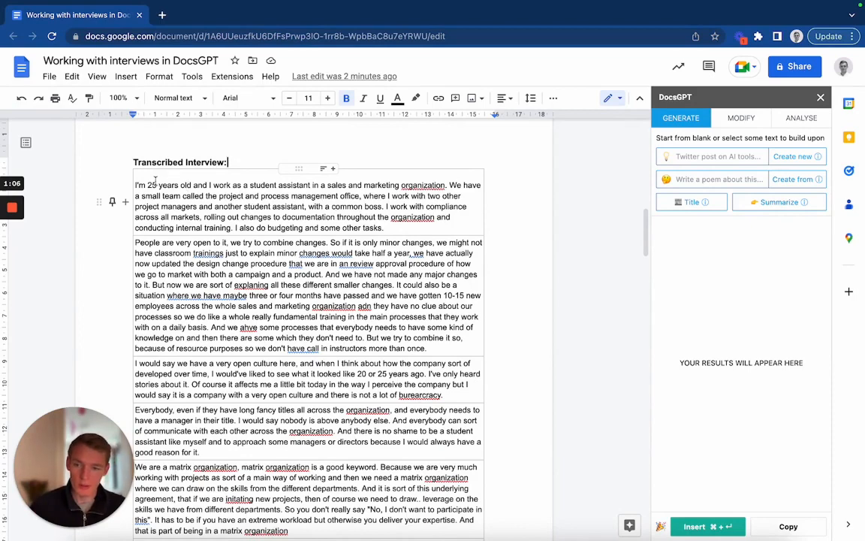
{"action": "scroll", "coordinate": [137, 182], "scroll_direction": "down", "scroll_amount": 1}
{"action": "left_click_drag", "start_coordinate": [136, 172], "coordinate": [285, 538]}
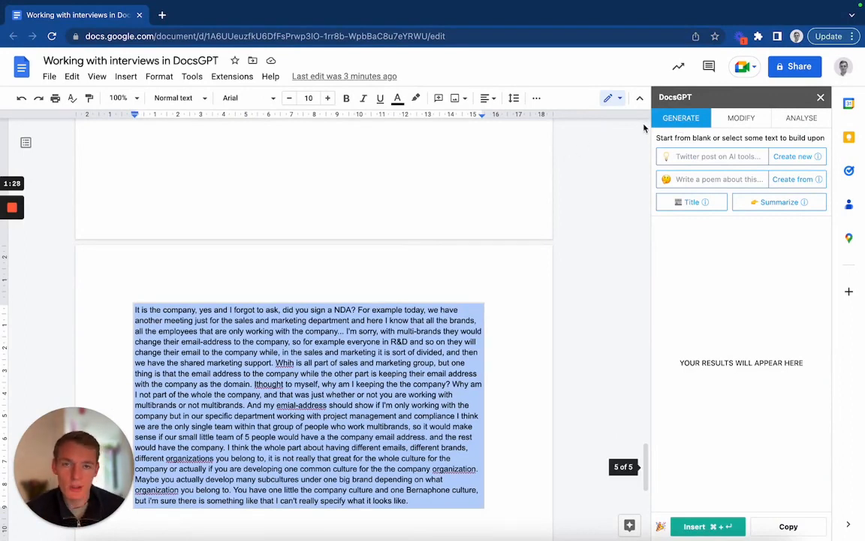
{"action": "left_click", "coordinate": [802, 120]}
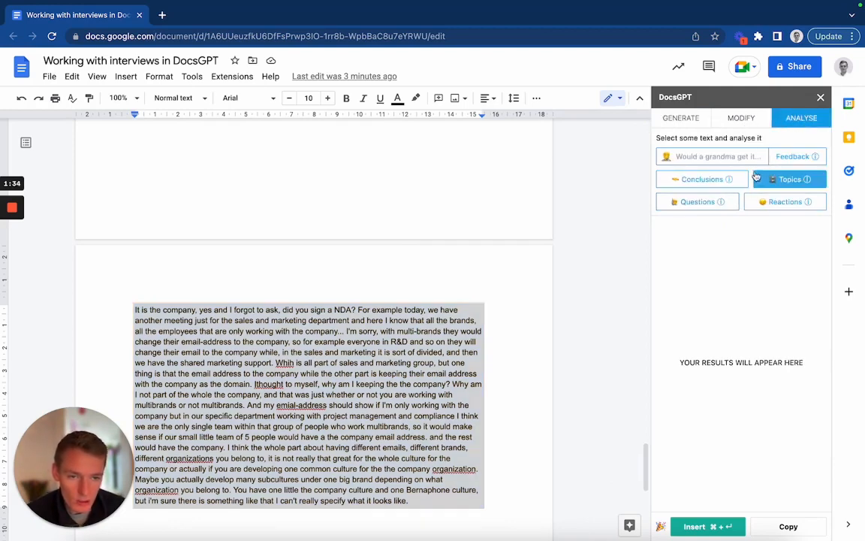
{"action": "mouse_move", "coordinate": [809, 183]}
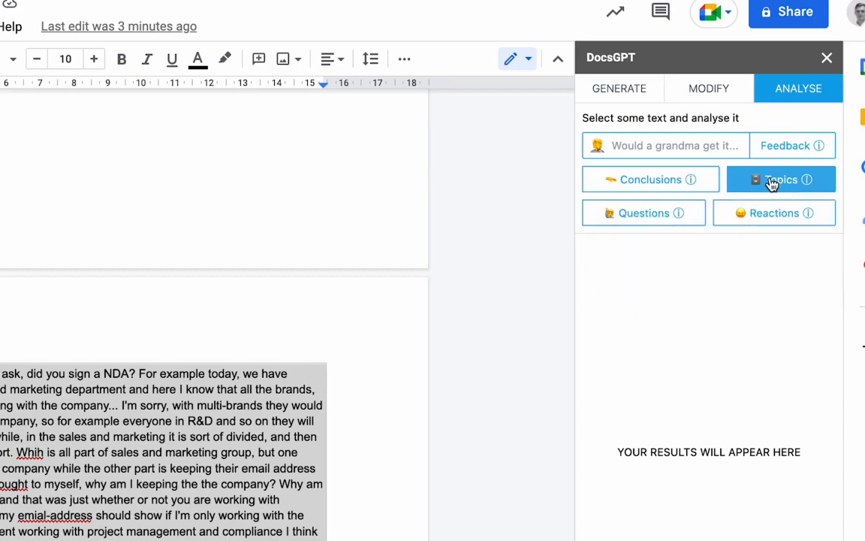
{"action": "left_click", "coordinate": [772, 183]}
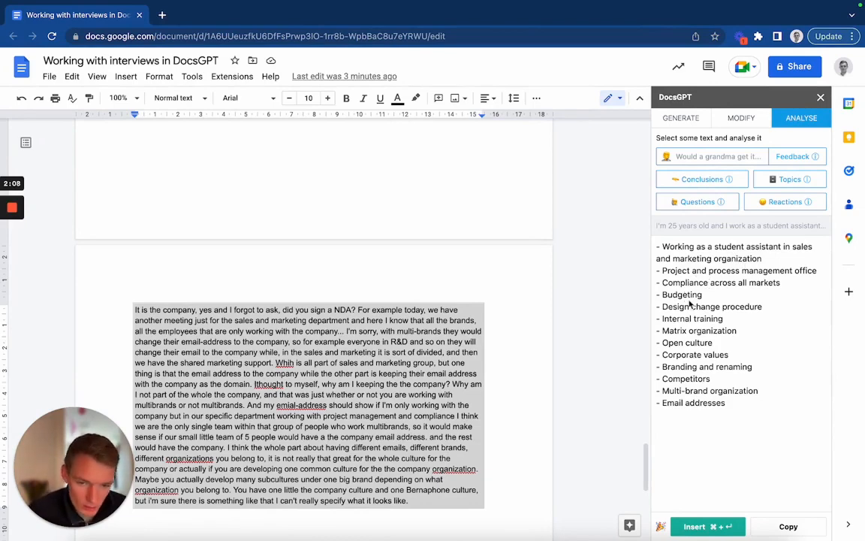
Add a bold "Topics" heading below the end of the interview table, leaving a blank line above it
{"action": "scroll", "coordinate": [489, 322], "scroll_direction": "down", "scroll_amount": 5}
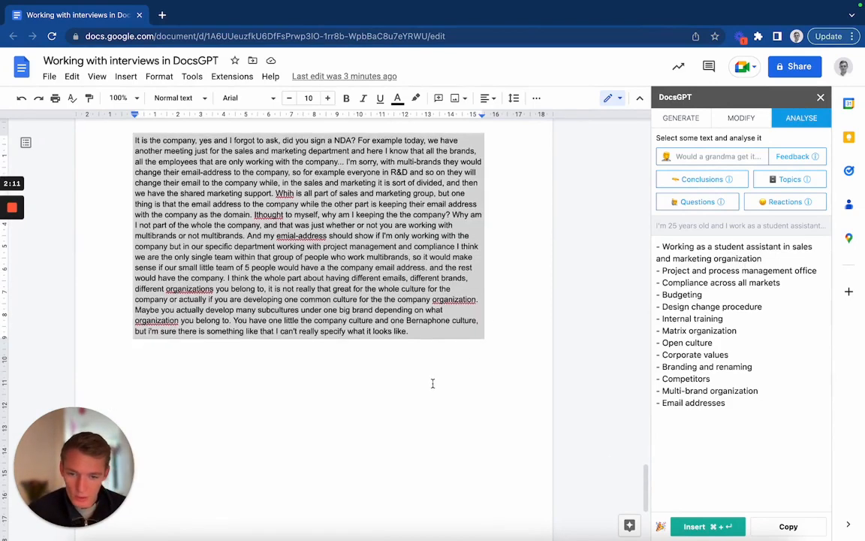
{"action": "left_click", "coordinate": [433, 383]}
{"action": "key", "text": "Return"}
{"action": "key", "text": "Return"}
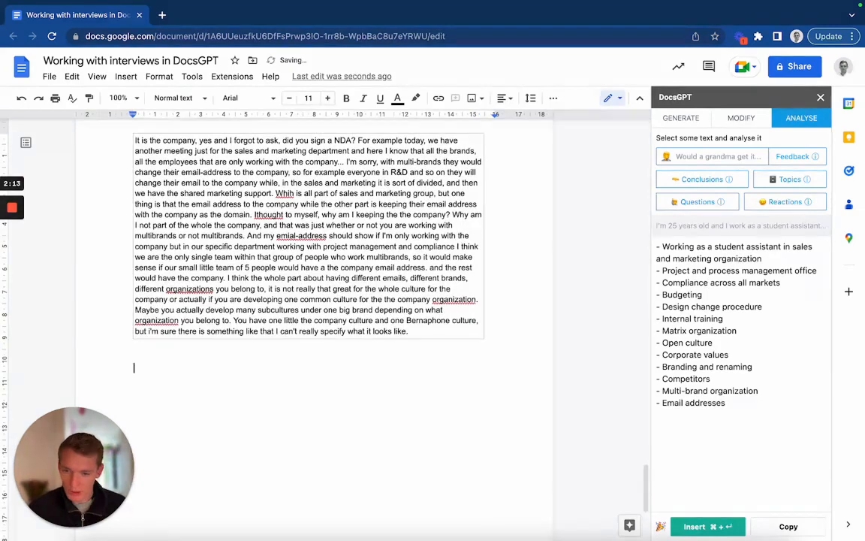
{"action": "type", "text": "Topics"}
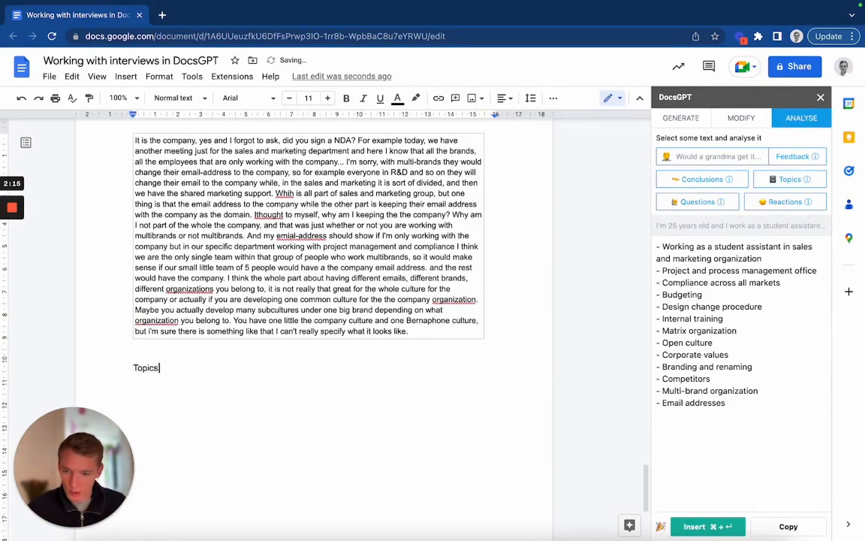
{"action": "key", "text": "super+shift+Left"}
{"action": "key", "text": "super+b"}
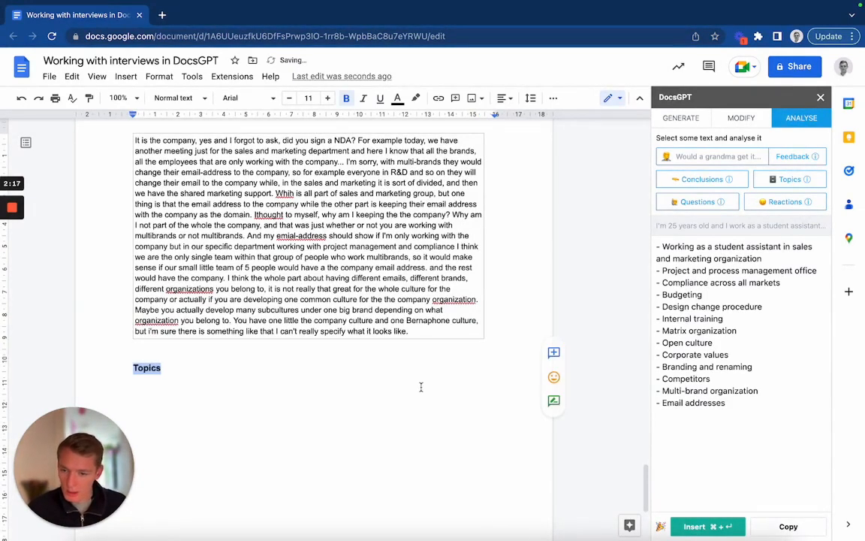
Insert the generated topic list on the line under the "Topics" heading and remove the bold formatting from its entries
{"action": "key", "text": "Right"}
{"action": "key", "text": "Return"}
{"action": "key", "text": "super+b"}
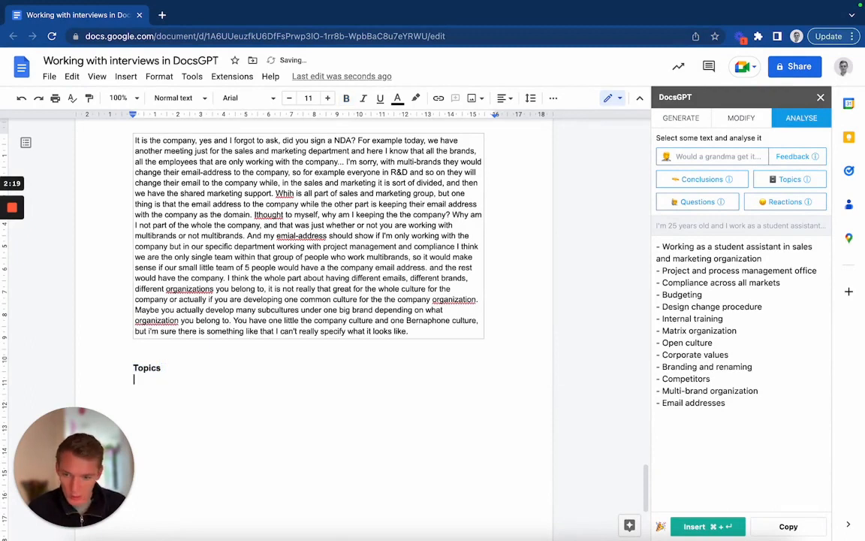
{"action": "left_click", "coordinate": [708, 526]}
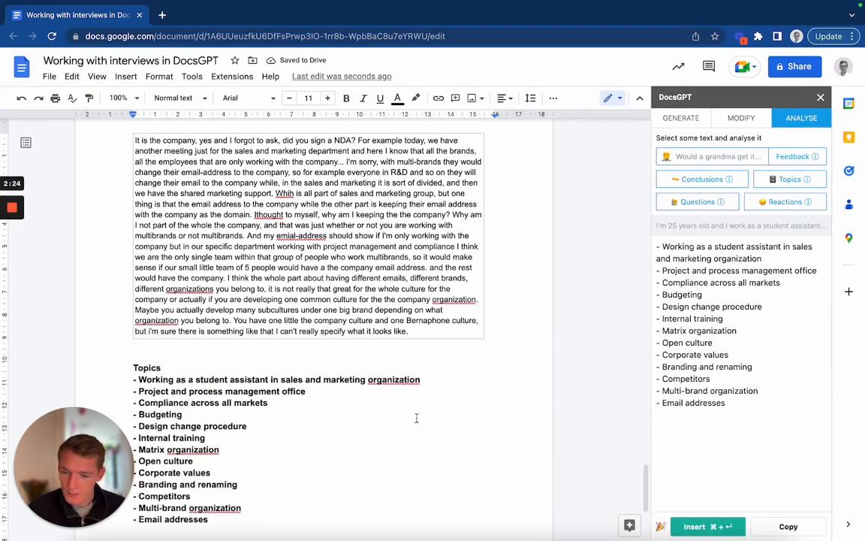
{"action": "scroll", "coordinate": [416, 418], "scroll_direction": "down", "scroll_amount": 5}
{"action": "left_click_drag", "start_coordinate": [247, 385], "coordinate": [86, 251]}
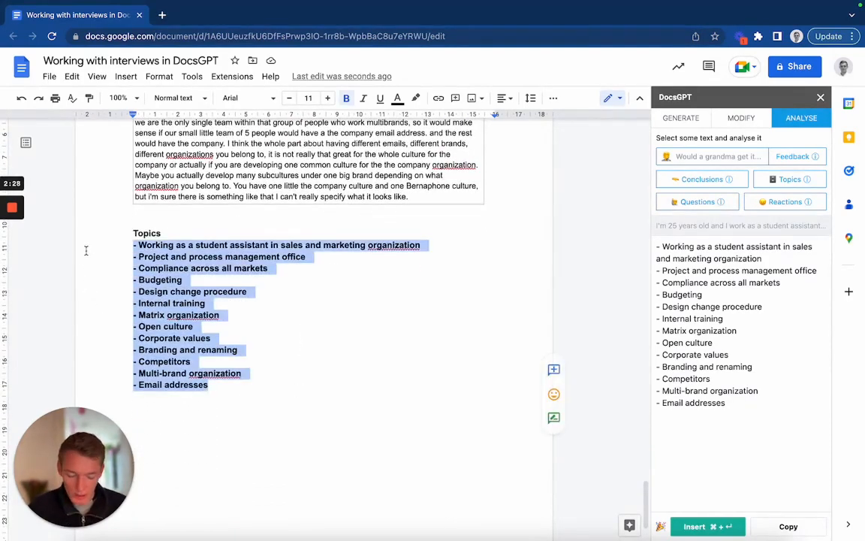
{"action": "key", "text": "ctrl+b"}
{"action": "left_click", "coordinate": [323, 263]}
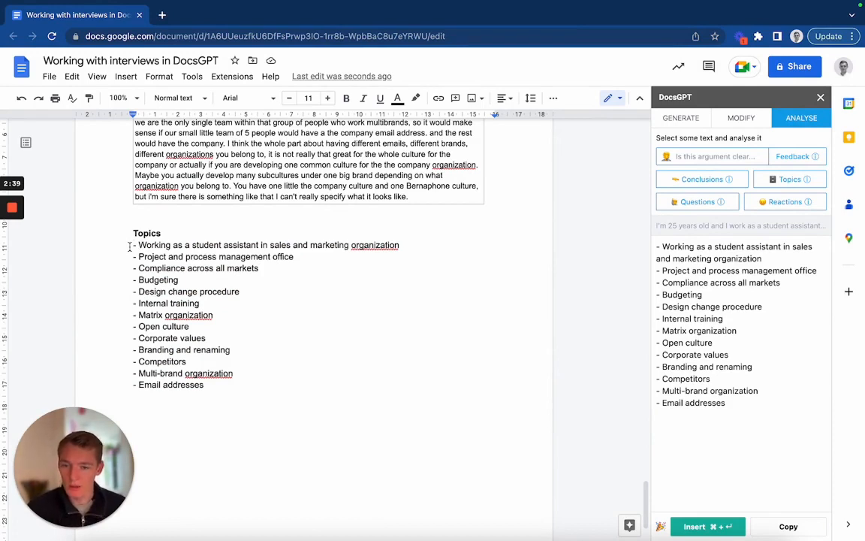
Delete the entries "Working as a student assistant in sales and marketing organization" and "Budgeting" from the topic list in the document
{"action": "left_click_drag", "start_coordinate": [129, 245], "coordinate": [399, 245]}
{"action": "key", "text": "BackSpace"}
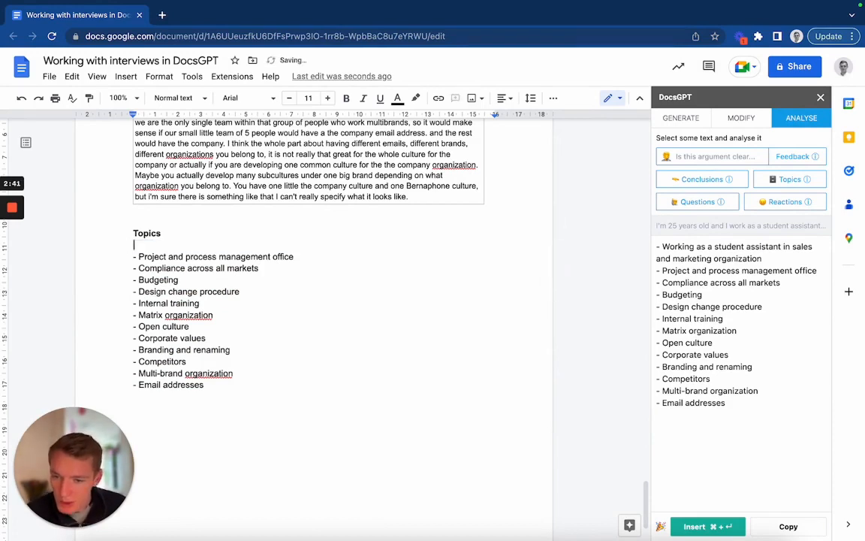
{"action": "left_click_drag", "start_coordinate": [132, 280], "coordinate": [215, 281]}
{"action": "key", "text": "BackSpace"}
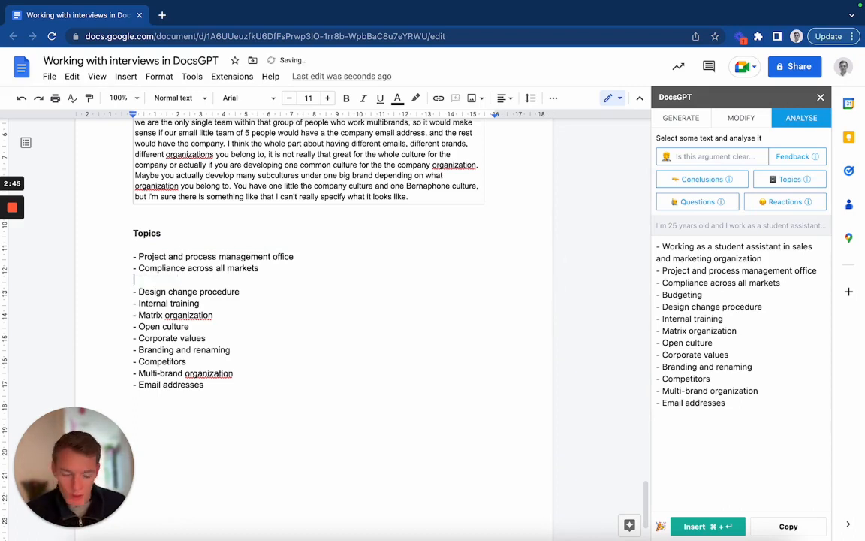
{"action": "key", "text": "BackSpace"}
Delete the "Internal training" and "Email addresses" entries from the topic list in the document
{"action": "left_click_drag", "start_coordinate": [225, 291], "coordinate": [132, 291]}
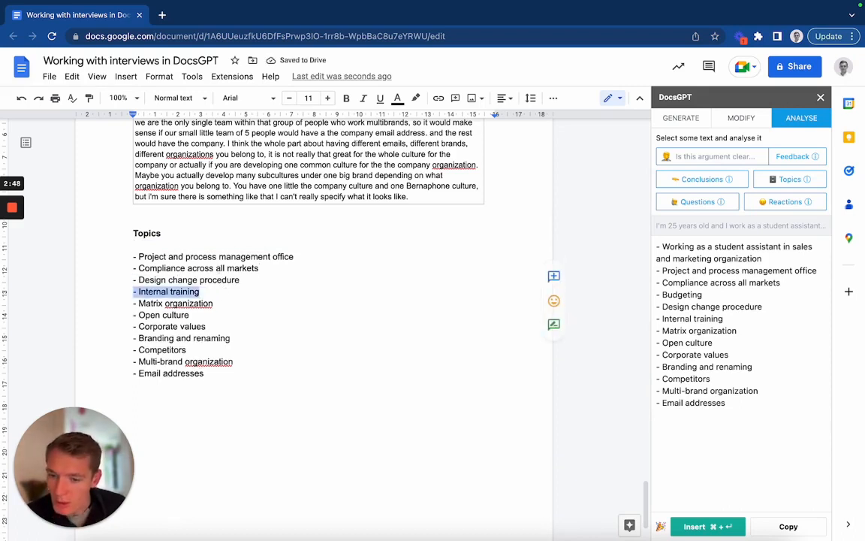
{"action": "key", "text": "BackSpace"}
{"action": "key", "text": "BackSpace"}
{"action": "left_click", "coordinate": [228, 363]}
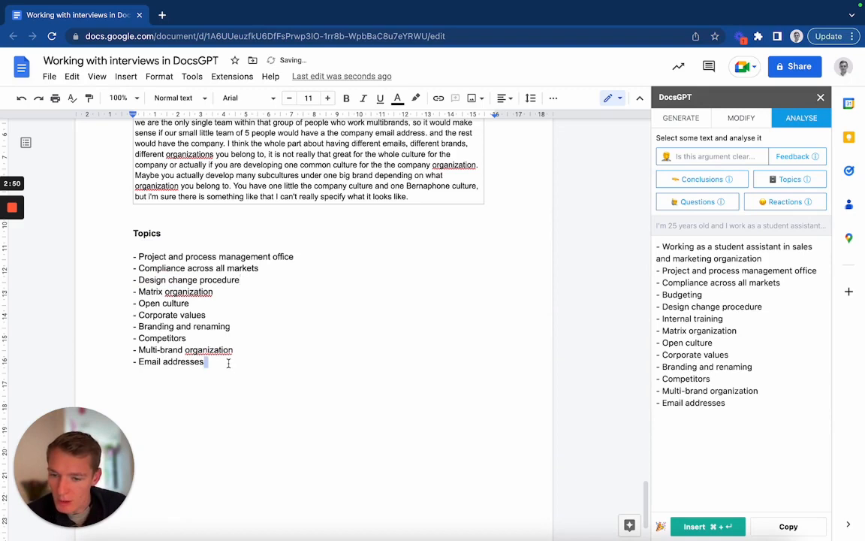
{"action": "key", "text": "shift+Home"}
{"action": "key", "text": "BackSpace"}
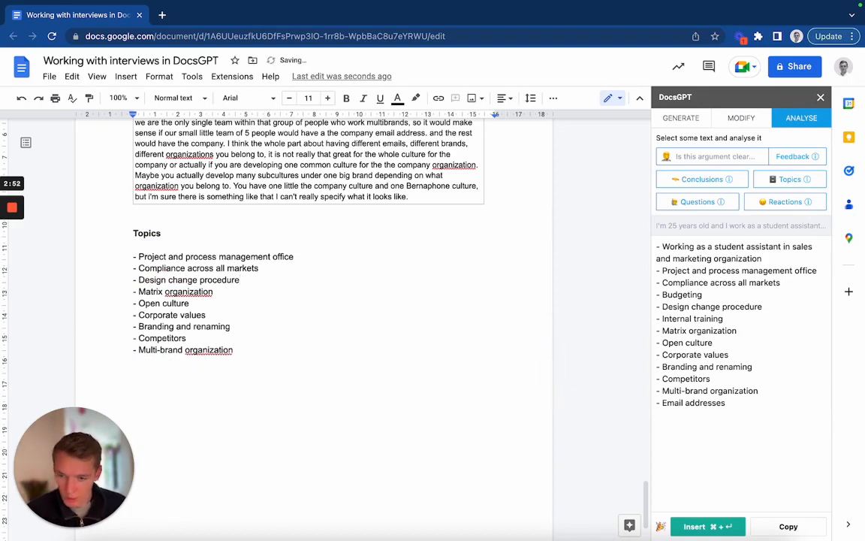
Add "- Innovation" as the last topic and remove the blank line under the "Topics" heading
{"action": "type", "text": "- "}
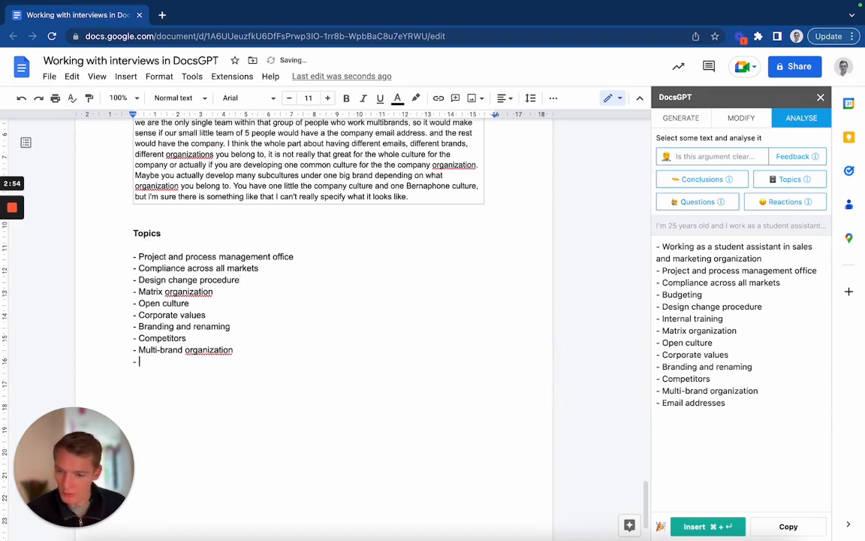
{"action": "type", "text": "Innovation"}
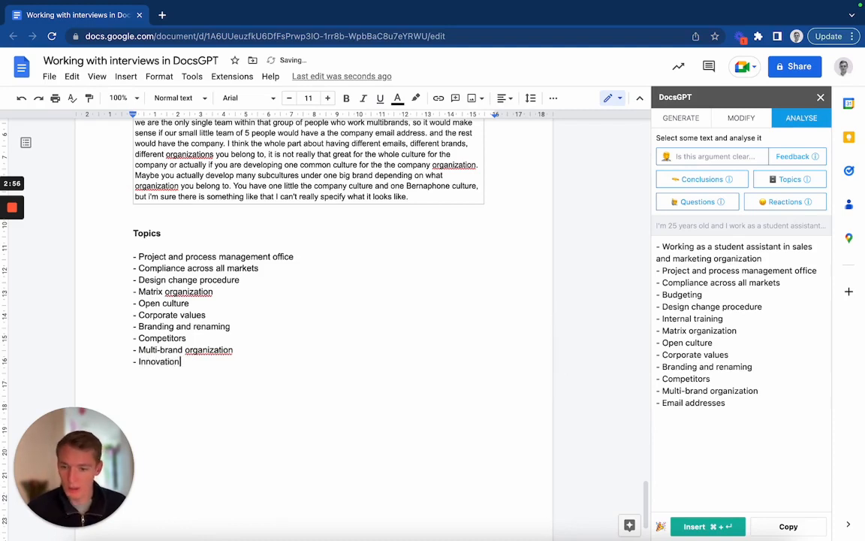
{"action": "triple_click", "coordinate": [178, 242]}
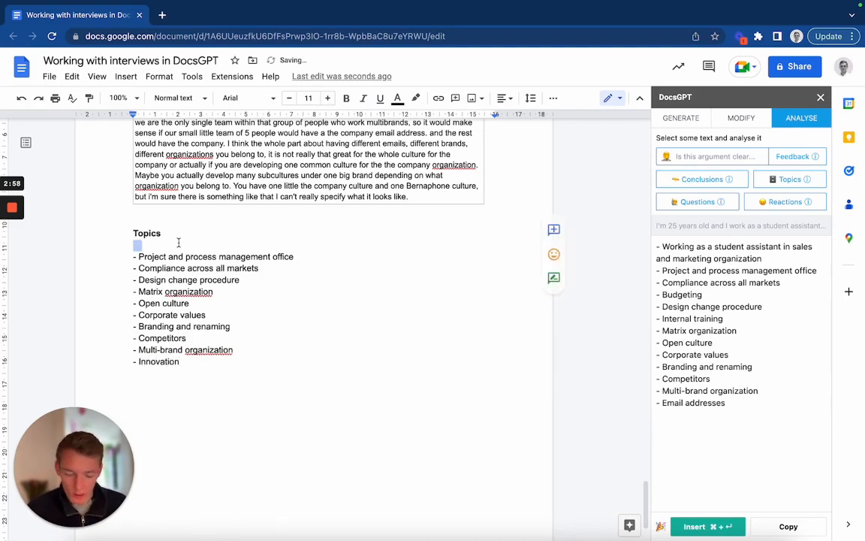
{"action": "key", "text": "BackSpace"}
{"action": "left_click", "coordinate": [195, 353]}
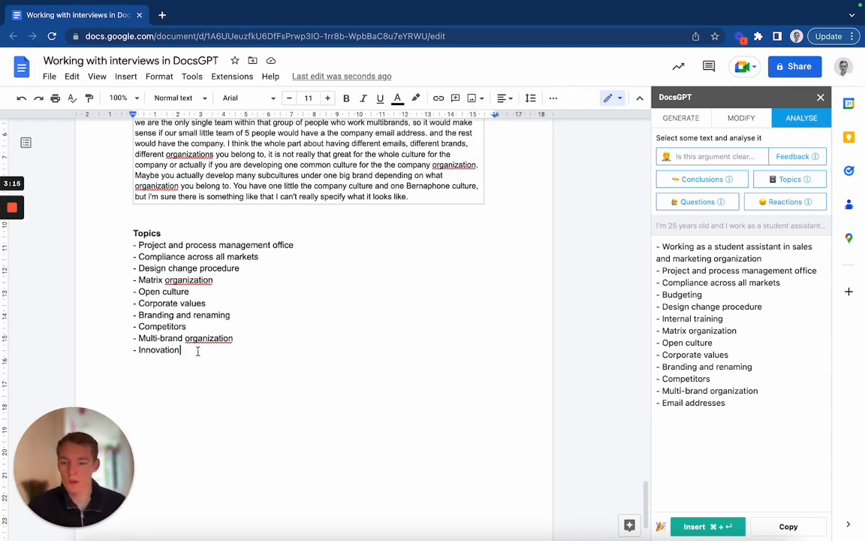
{"action": "scroll", "coordinate": [197, 350], "scroll_direction": "down", "scroll_amount": 2}
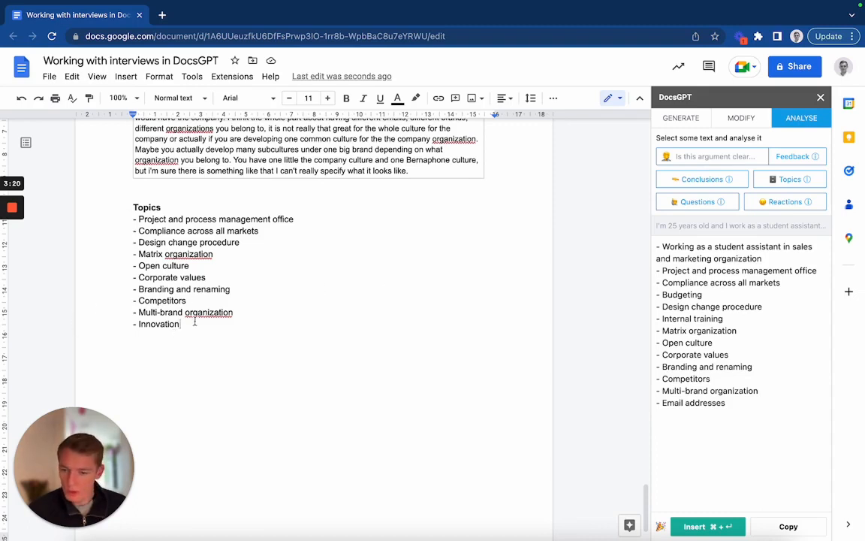
{"action": "left_click_drag", "start_coordinate": [182, 324], "coordinate": [132, 222]}
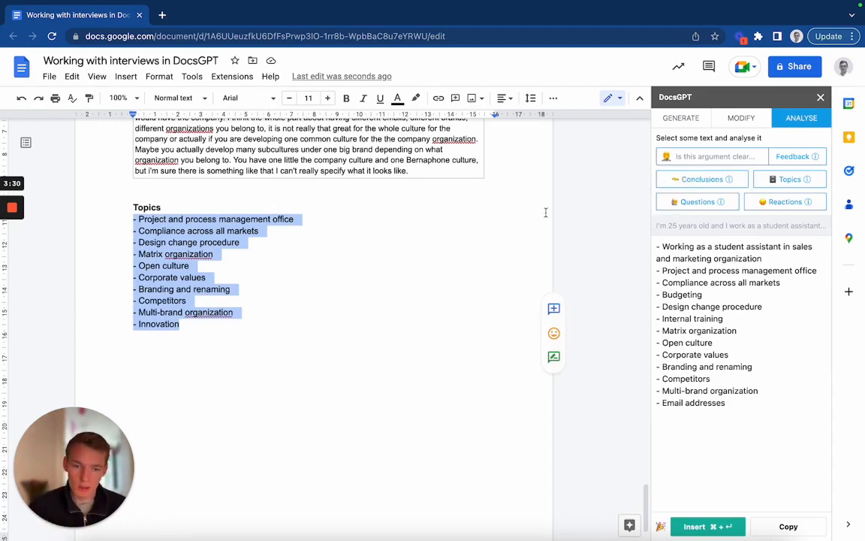
{"action": "left_click", "coordinate": [306, 246]}
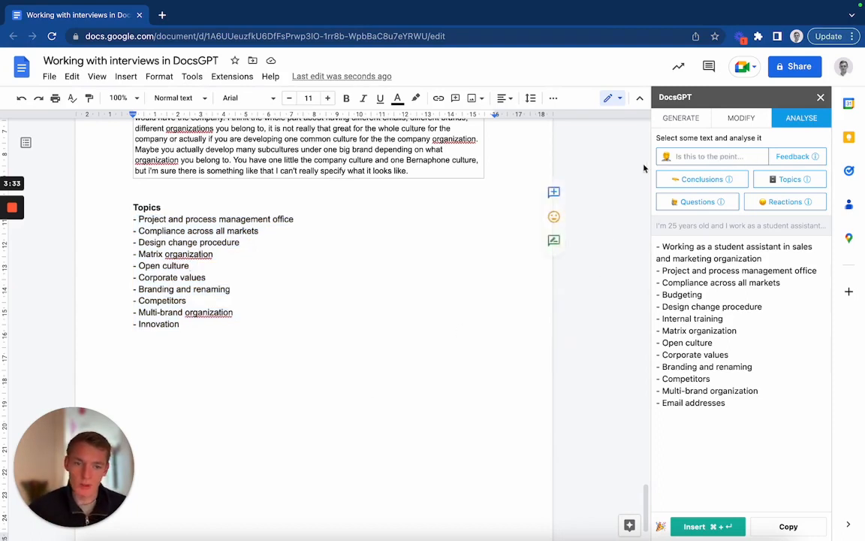
Enter the DocsGPT prompt "Find the best quotes in this interview and list them below each topic" for generating from selected text
{"action": "left_click", "coordinate": [675, 121]}
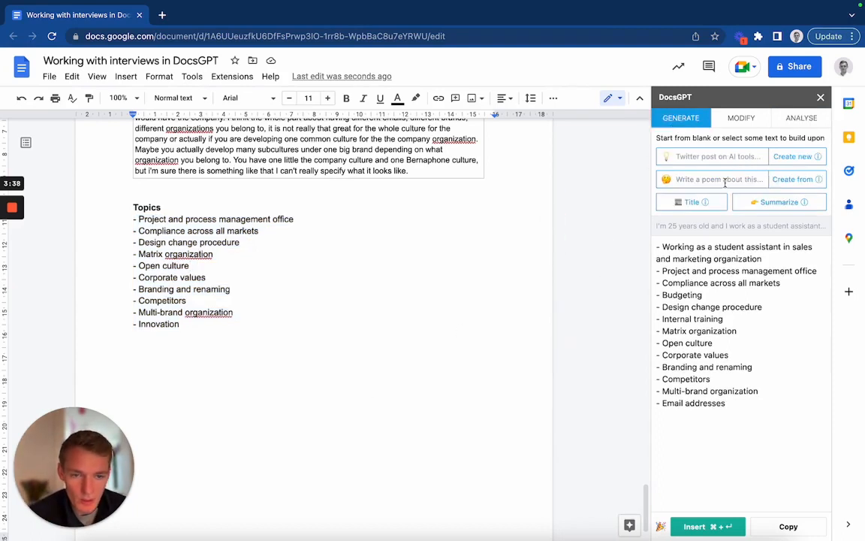
{"action": "left_click", "coordinate": [700, 179]}
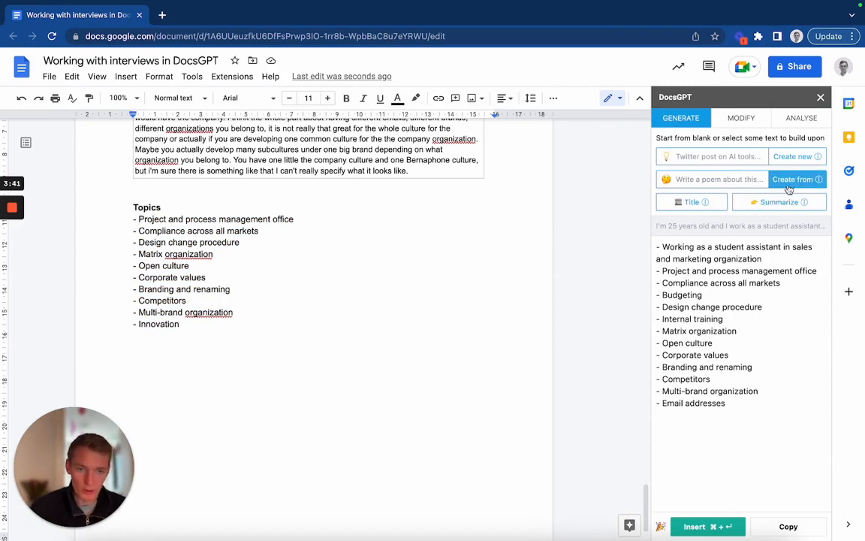
{"action": "mouse_move", "coordinate": [818, 181]}
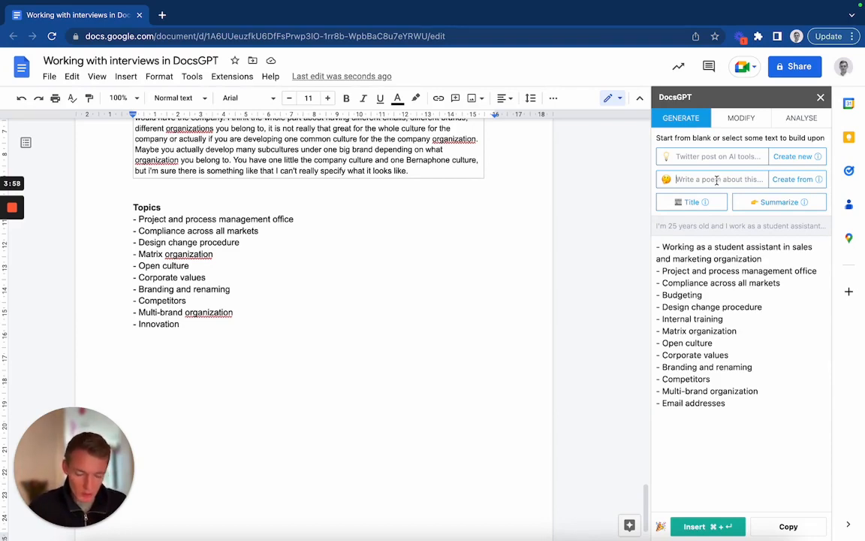
{"action": "type", "text": "Find the "}
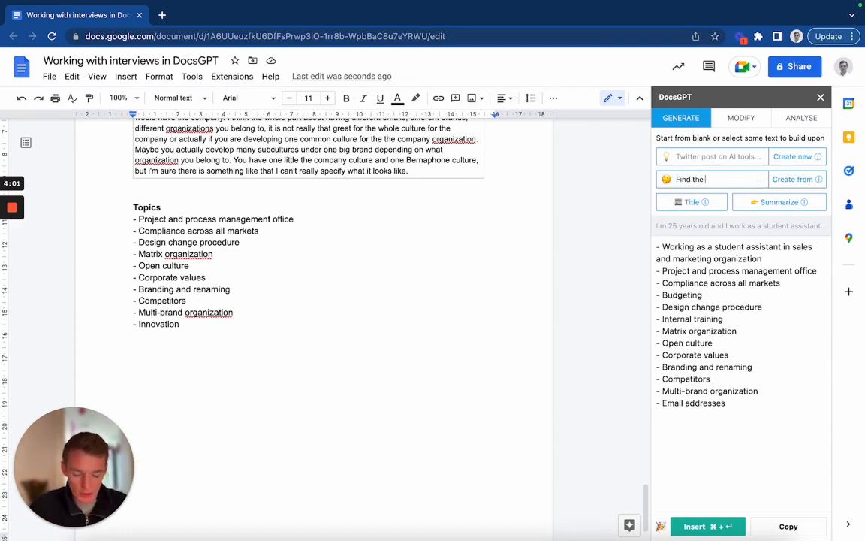
{"action": "type", "text": "best quotes "}
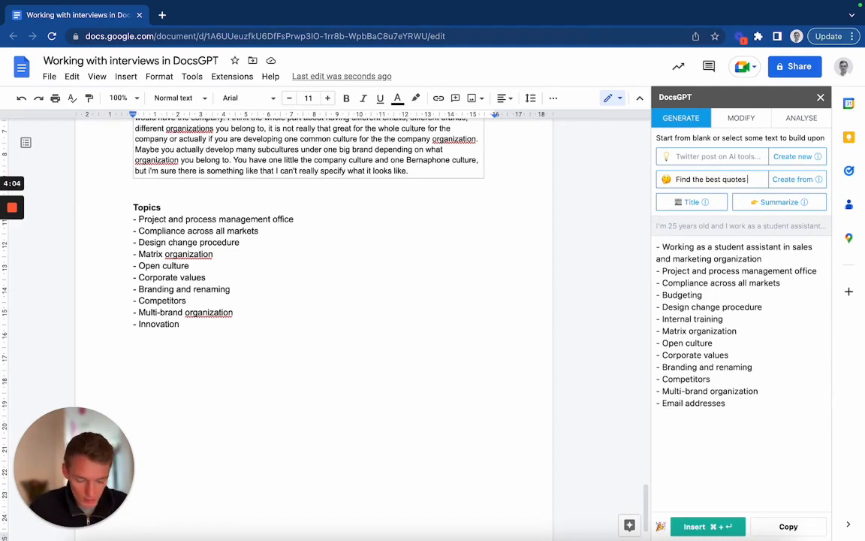
{"action": "type", "text": "in this interview an"}
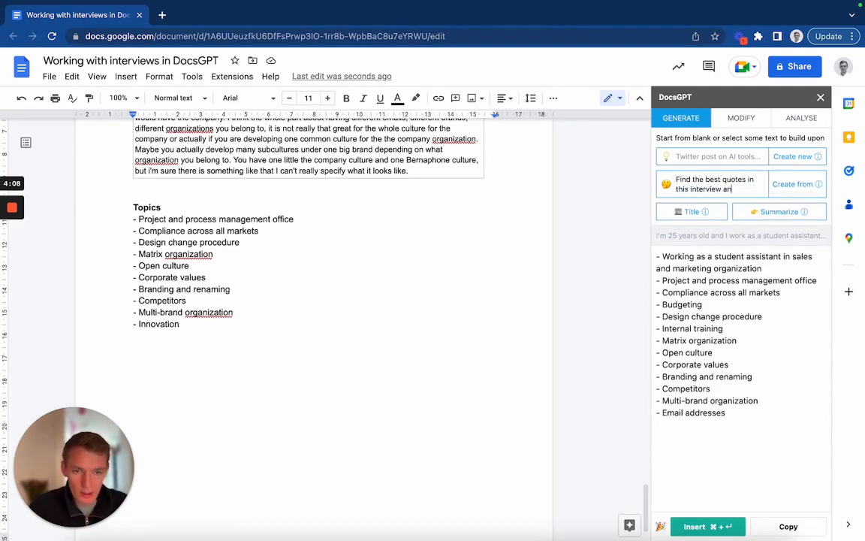
{"action": "type", "text": "d list them "}
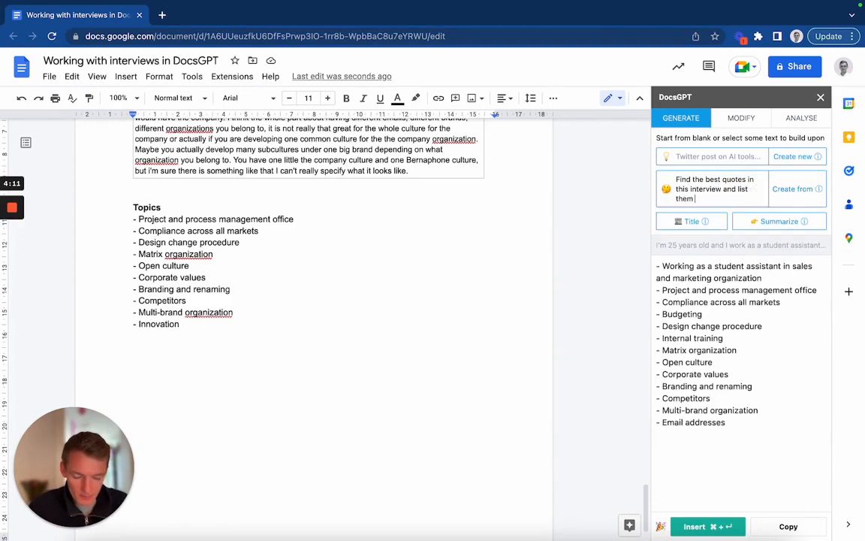
{"action": "type", "text": "below each topic"}
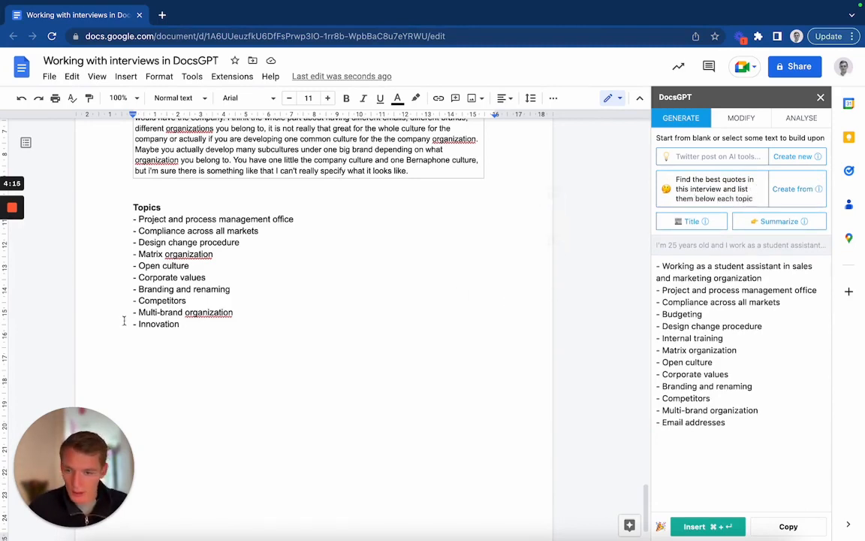
Select the whole document, including the transcribed interview and the topic list, and generate the quotes from it with the entered prompt
{"action": "left_click_drag", "start_coordinate": [180, 324], "coordinate": [136, 277]}
{"action": "key", "text": "ctrl+a"}
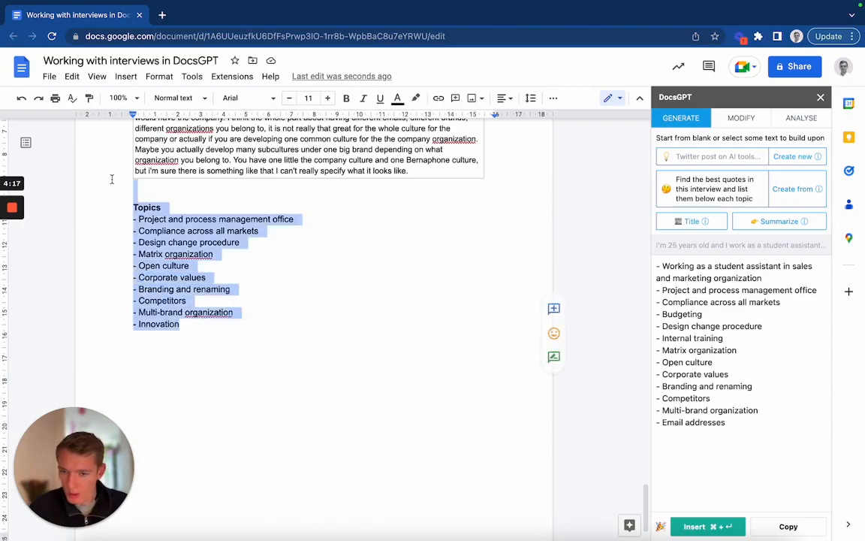
{"action": "scroll", "coordinate": [124, 214], "scroll_direction": "up", "scroll_amount": 10}
{"action": "scroll", "coordinate": [129, 210], "scroll_direction": "up", "scroll_amount": 5}
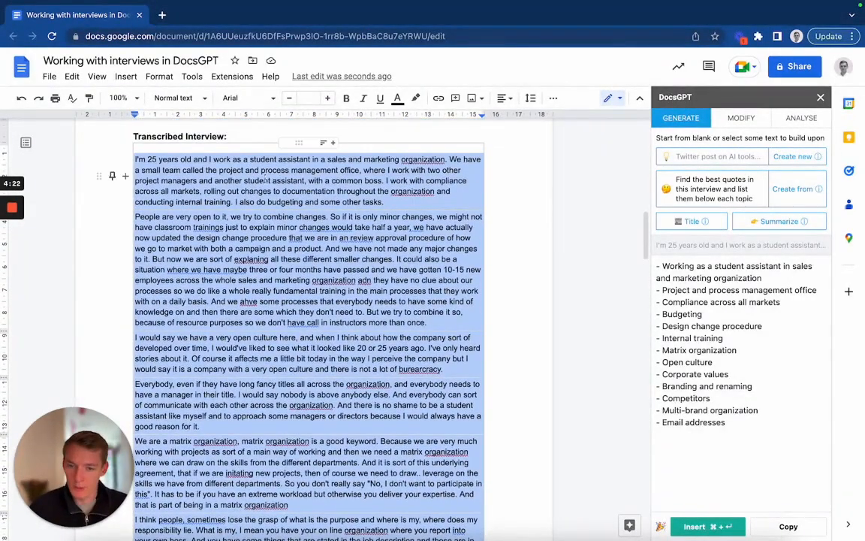
{"action": "scroll", "coordinate": [313, 212], "scroll_direction": "down", "scroll_amount": 5}
{"action": "scroll", "coordinate": [313, 213], "scroll_direction": "down", "scroll_amount": 15}
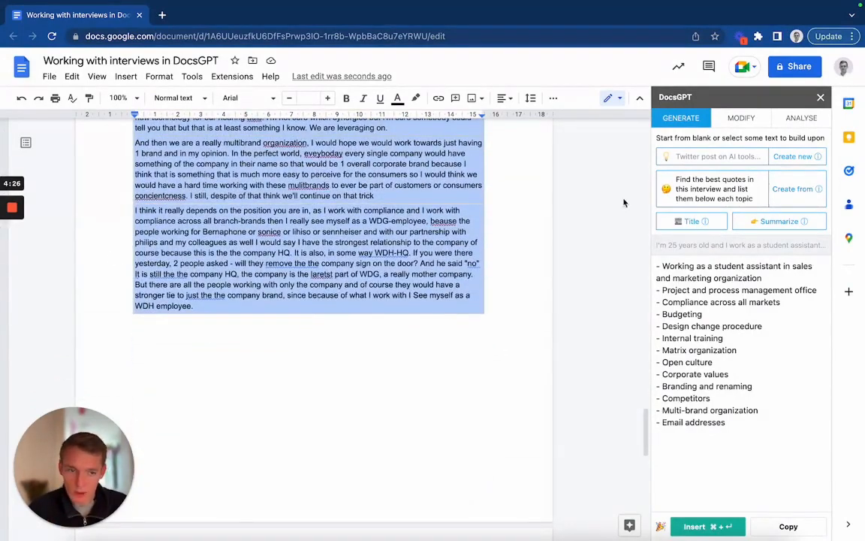
{"action": "left_click", "coordinate": [795, 199]}
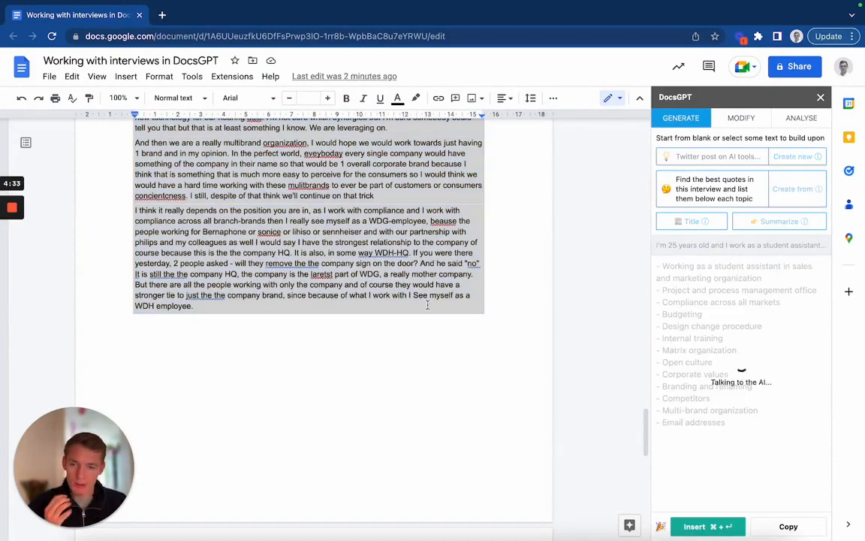
Add the line "Topics with quotes" two blank lines below the topic list, and leave a blank line after it
{"action": "scroll", "coordinate": [429, 303], "scroll_direction": "down", "scroll_amount": 10}
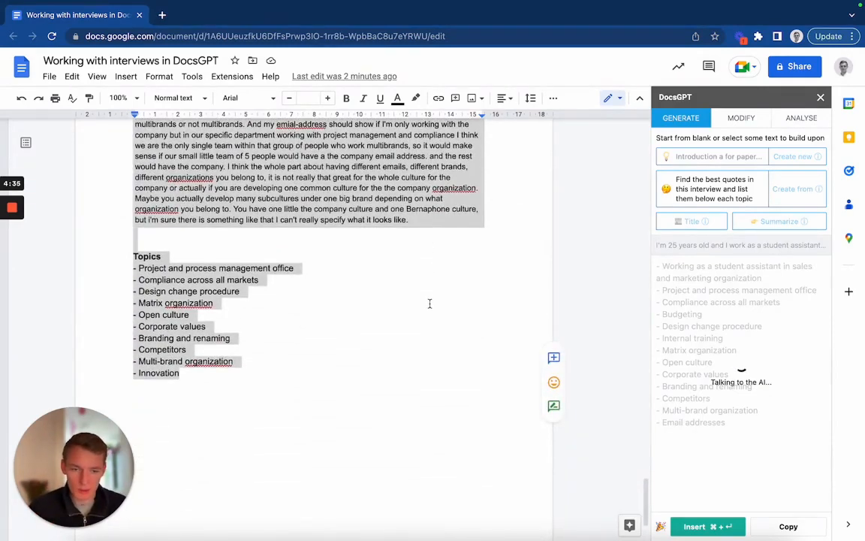
{"action": "scroll", "coordinate": [430, 303], "scroll_direction": "down", "scroll_amount": 2}
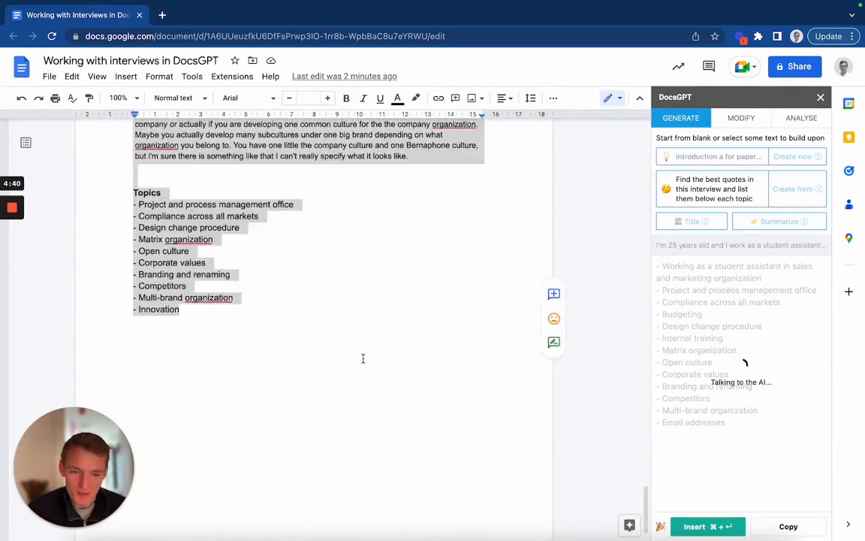
{"action": "scroll", "coordinate": [362, 357], "scroll_direction": "down", "scroll_amount": 1}
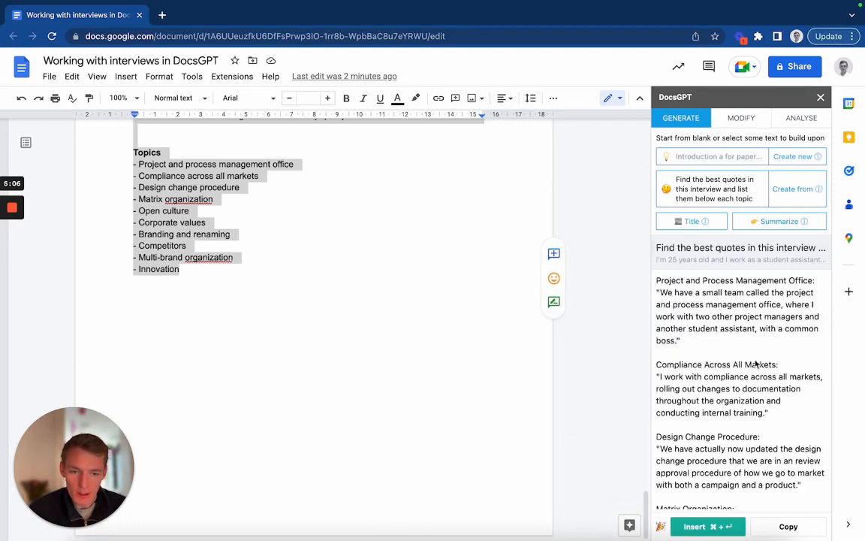
{"action": "scroll", "coordinate": [695, 344], "scroll_direction": "down", "scroll_amount": 1}
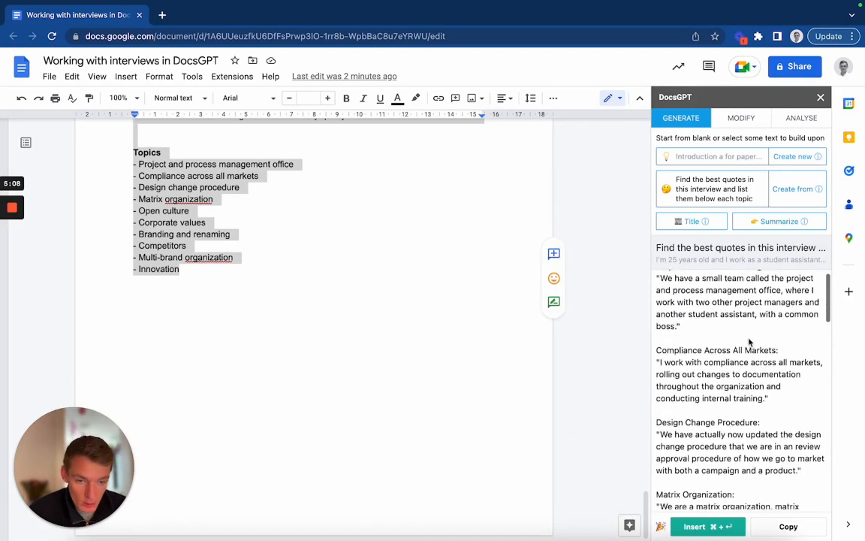
{"action": "scroll", "coordinate": [747, 338], "scroll_direction": "up", "scroll_amount": 1}
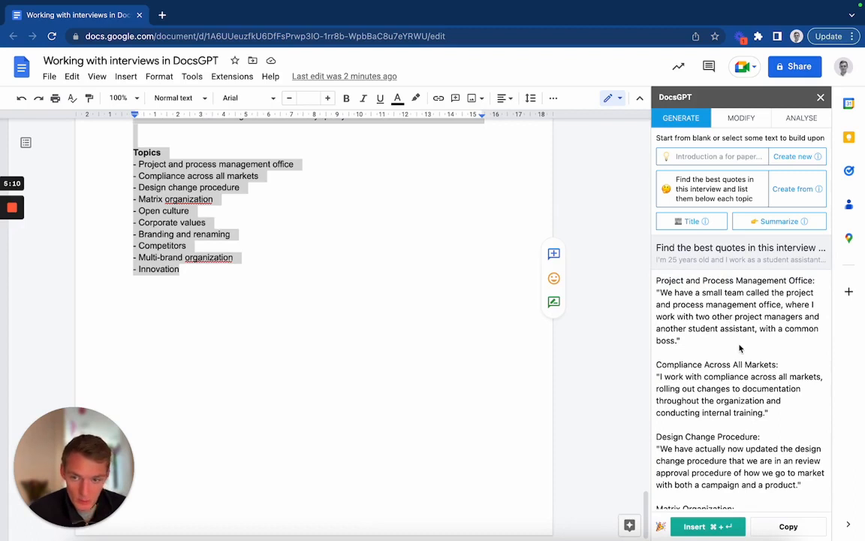
{"action": "scroll", "coordinate": [713, 348], "scroll_direction": "down", "scroll_amount": 1}
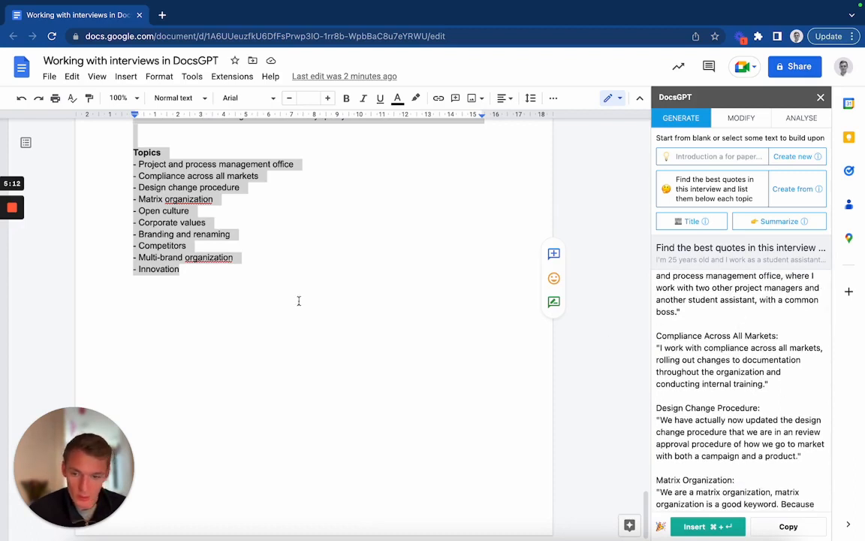
{"action": "left_click", "coordinate": [271, 284]}
{"action": "key", "text": "Return"}
{"action": "key", "text": "Return"}
{"action": "key", "text": "Return"}
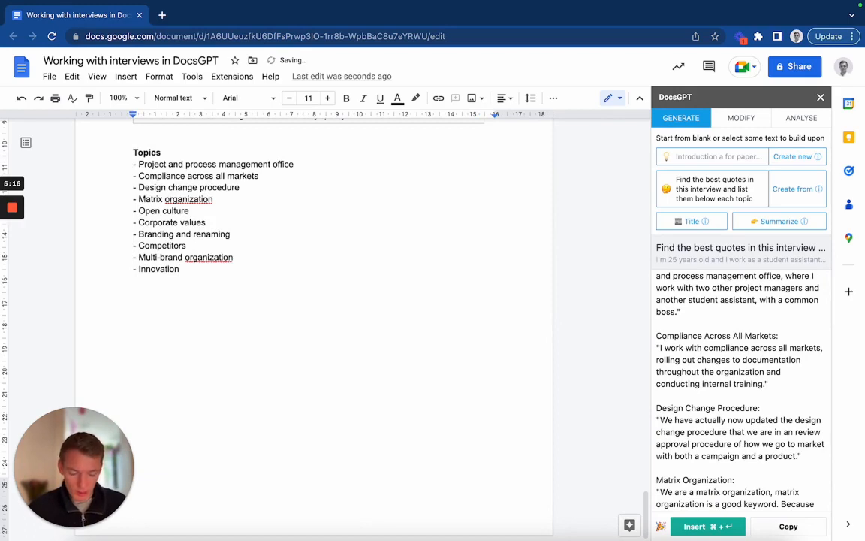
{"action": "type", "text": "Top"}
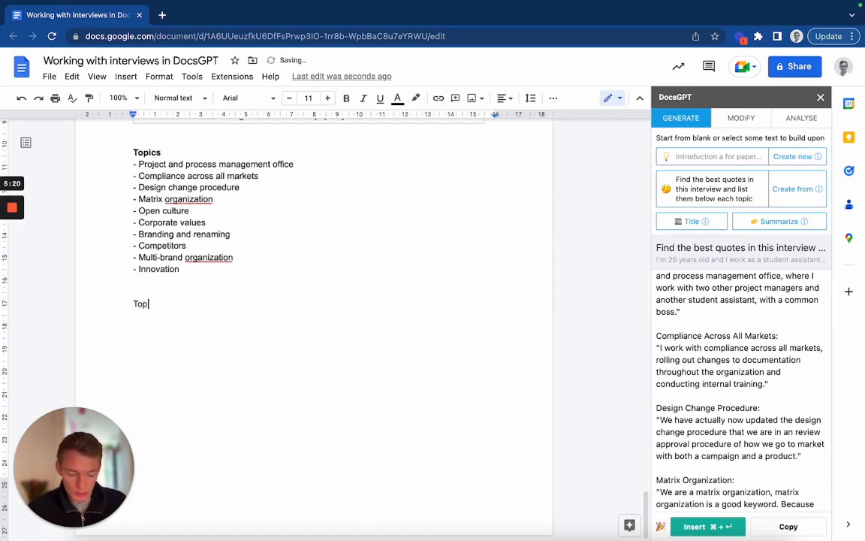
{"action": "type", "text": "ics with quotes"}
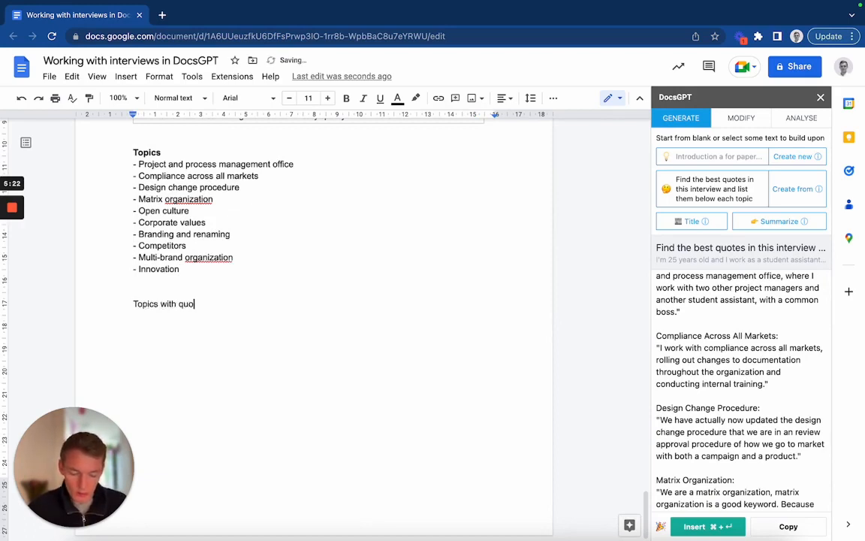
{"action": "key", "text": "Return"}
{"action": "key", "text": "Return"}
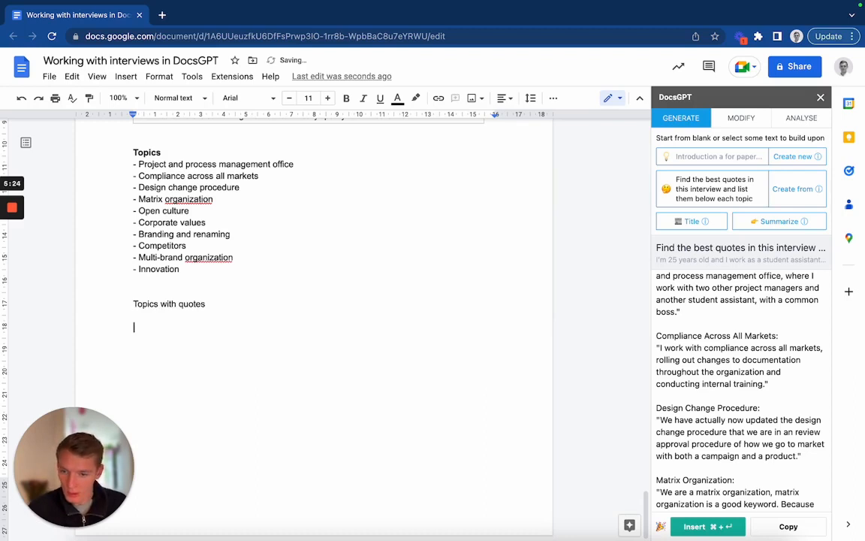
Insert the generated quotes below the "Topics with quotes" line and make that heading bold
{"action": "left_click", "coordinate": [705, 528]}
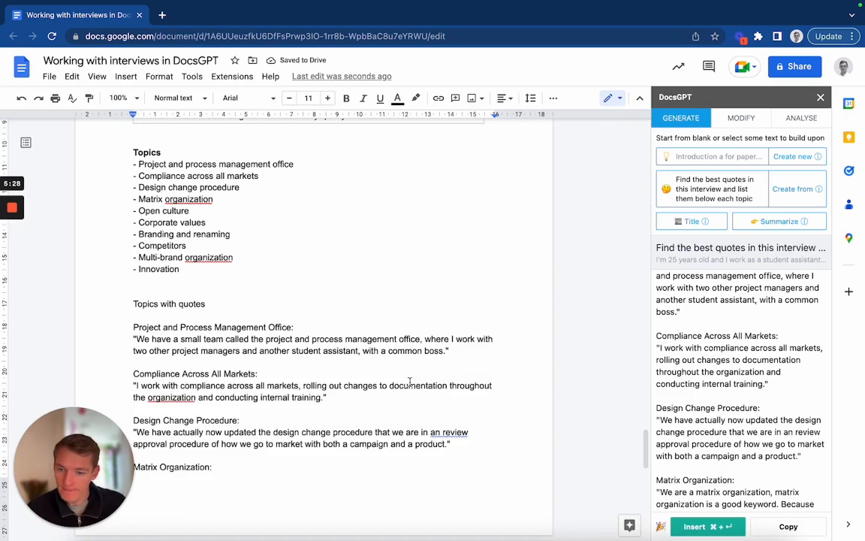
{"action": "scroll", "coordinate": [410, 361], "scroll_direction": "down", "scroll_amount": 2}
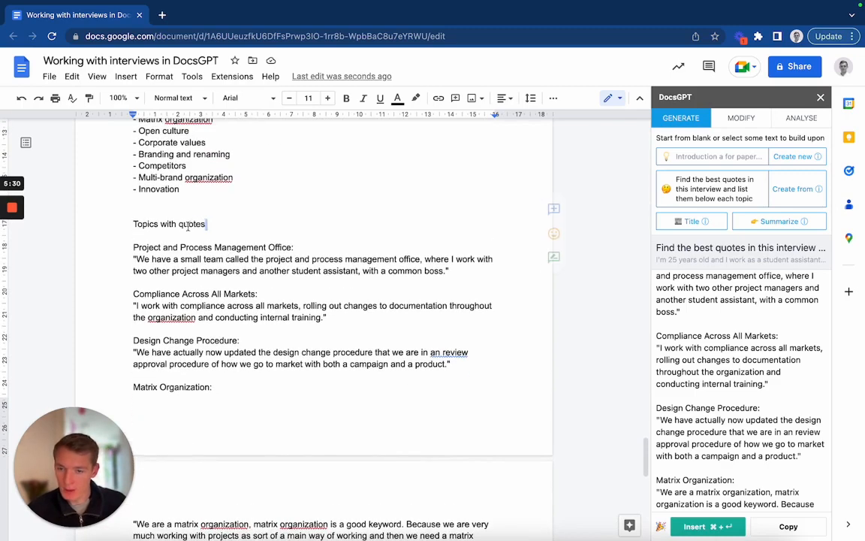
{"action": "left_click_drag", "start_coordinate": [205, 224], "coordinate": [125, 223]}
{"action": "key", "text": "ctrl+b"}
{"action": "left_click", "coordinate": [255, 247]}
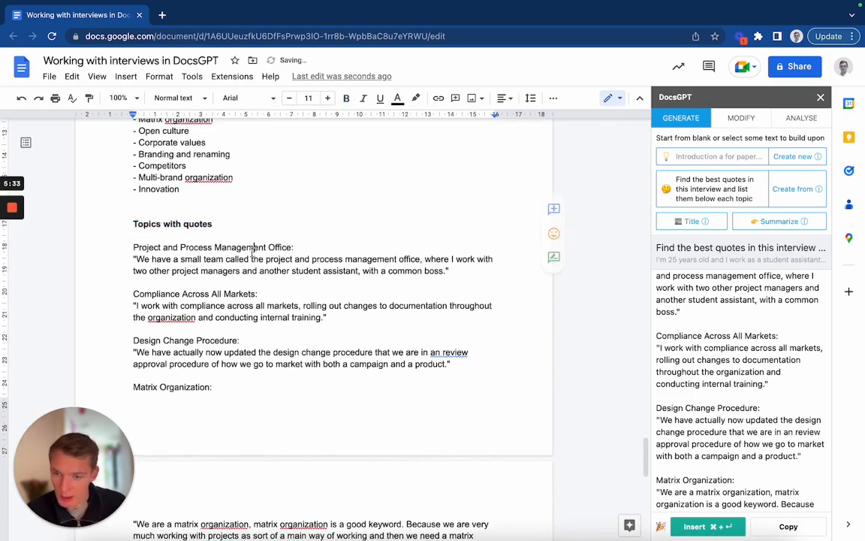
Examine the quotes inserted under the first topics, starting with "Project and Process Management Office"
{"action": "scroll", "coordinate": [257, 258], "scroll_direction": "down", "scroll_amount": 1}
{"action": "scroll", "coordinate": [258, 258], "scroll_direction": "down", "scroll_amount": 1}
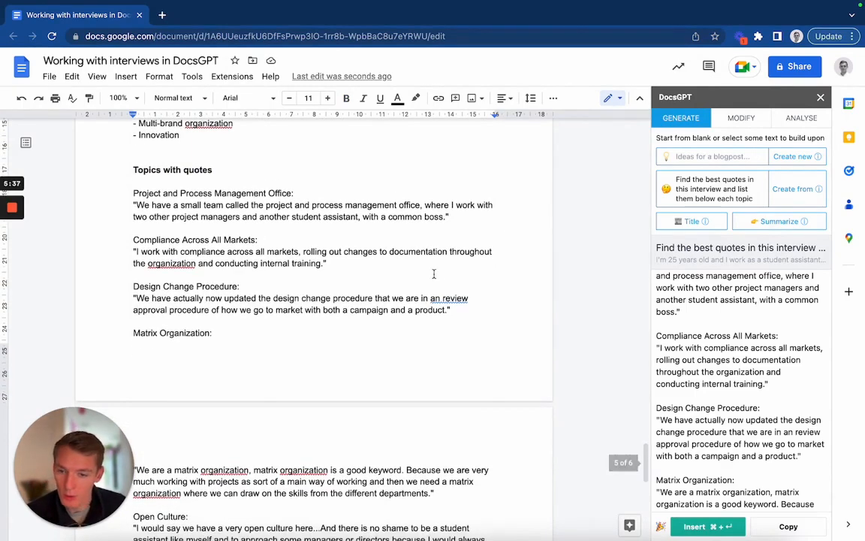
{"action": "scroll", "coordinate": [416, 276], "scroll_direction": "down", "scroll_amount": 2}
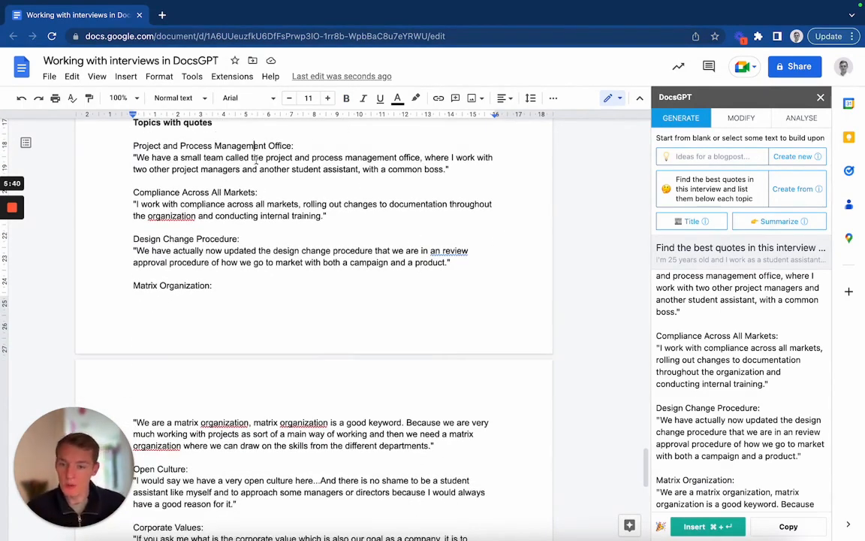
{"action": "left_click_drag", "start_coordinate": [463, 175], "coordinate": [458, 171]}
{"action": "left_click", "coordinate": [458, 171]}
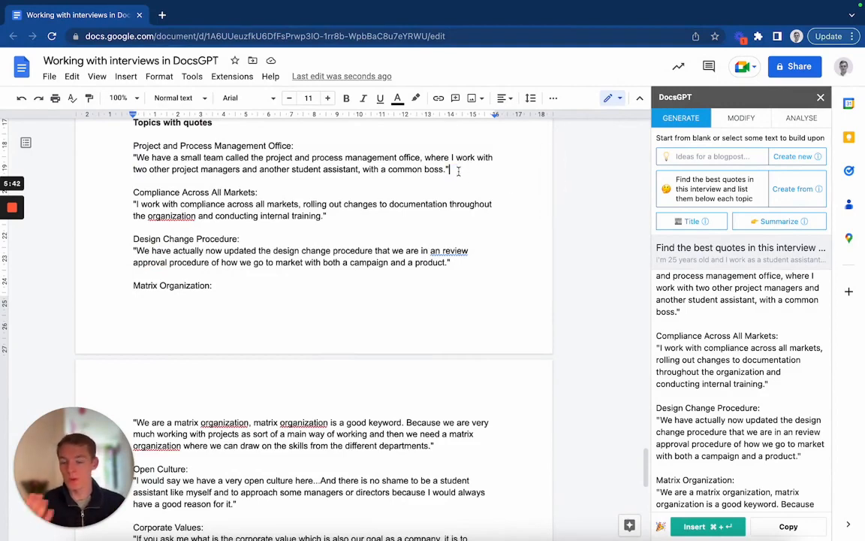
{"action": "scroll", "coordinate": [229, 147], "scroll_direction": "up", "scroll_amount": 1}
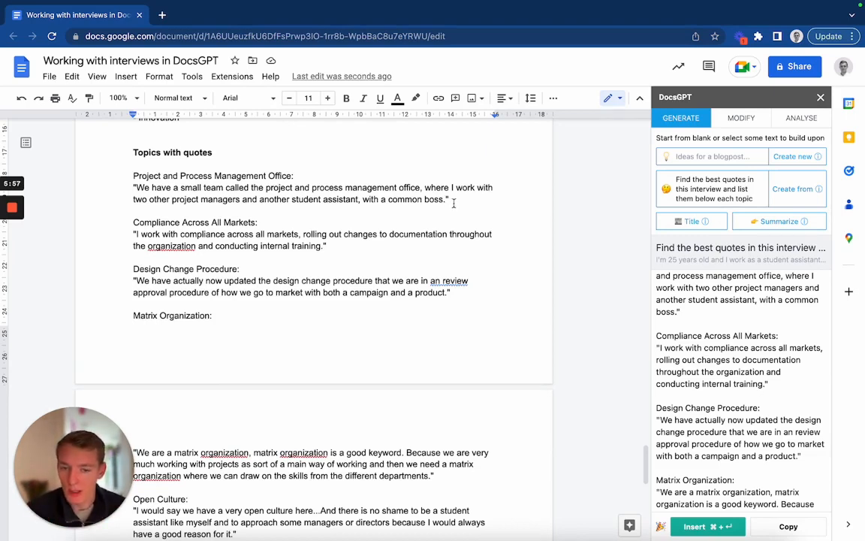
{"action": "scroll", "coordinate": [406, 180], "scroll_direction": "up", "scroll_amount": 1}
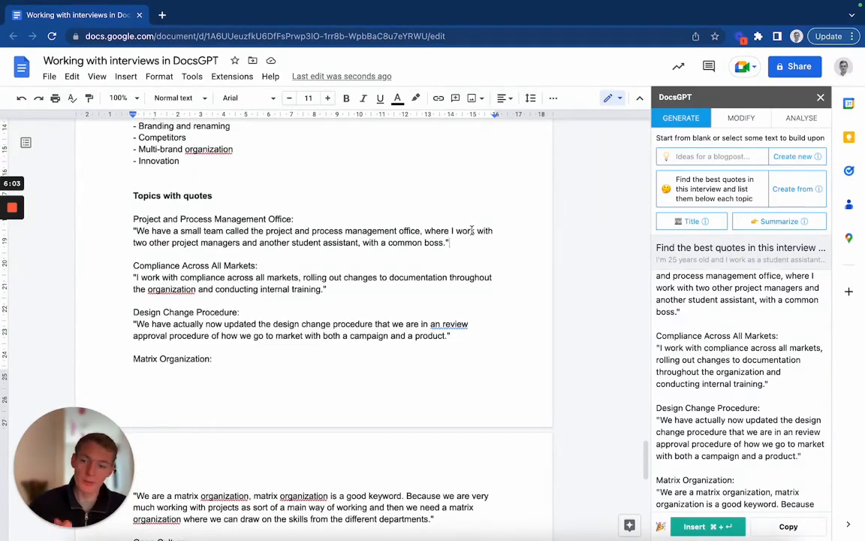
{"action": "left_click", "coordinate": [133, 219]}
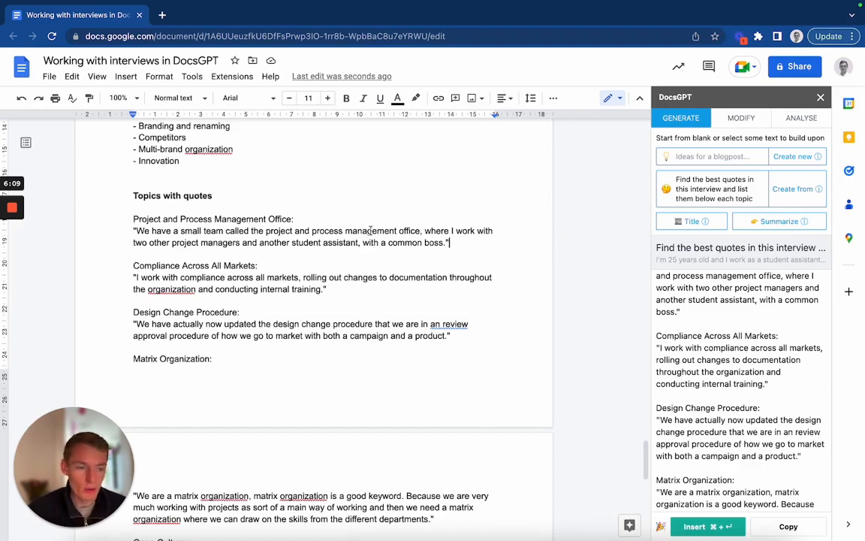
{"action": "scroll", "coordinate": [82, 218], "scroll_direction": "down", "scroll_amount": 2}
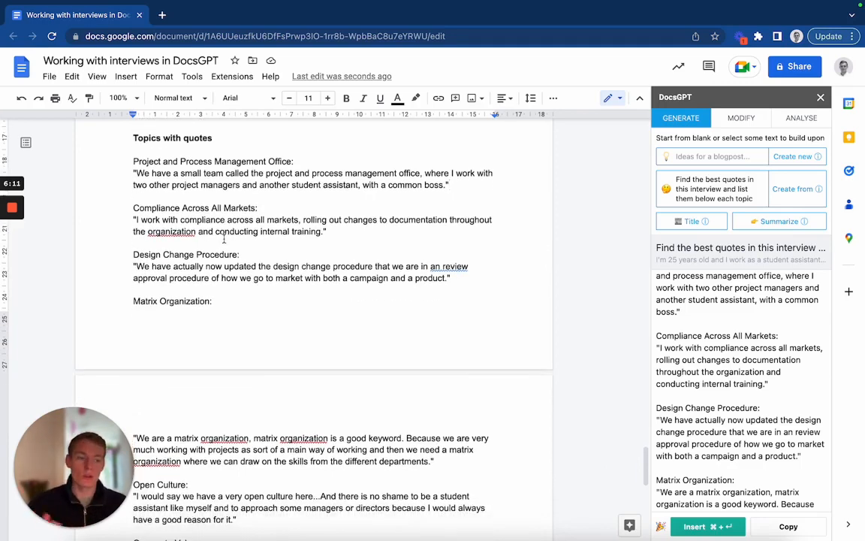
Select the Innovation topic with its quote and replace the prompt with "Write together this topic with the quotes from an interview to a coherent paragraph for thesis."
{"action": "scroll", "coordinate": [224, 239], "scroll_direction": "down", "scroll_amount": 12}
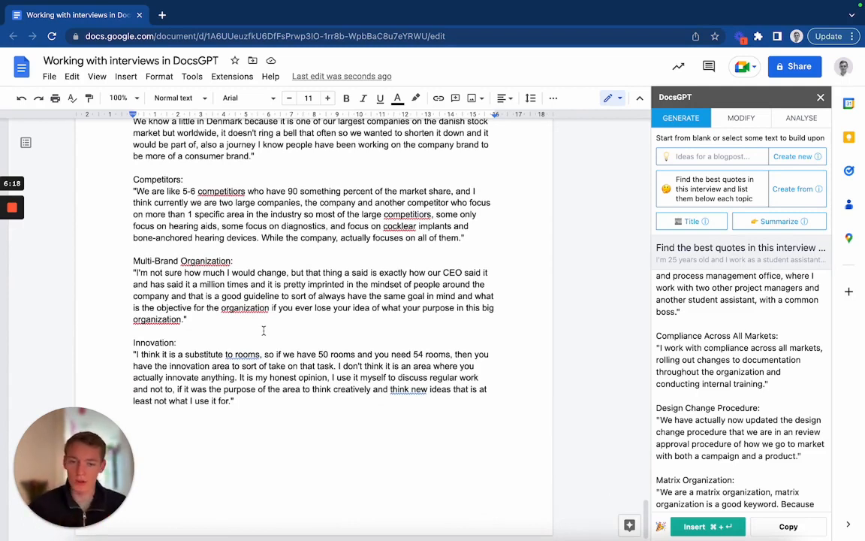
{"action": "left_click", "coordinate": [259, 343]}
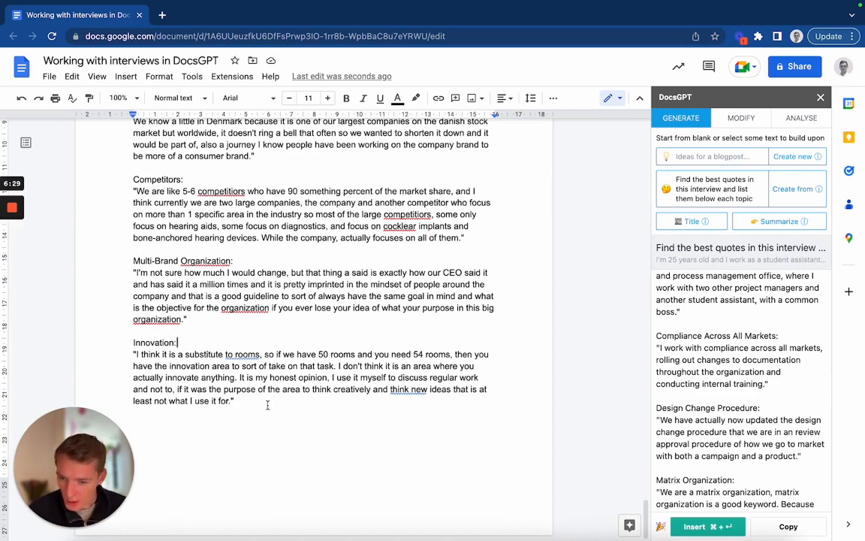
{"action": "left_click_drag", "start_coordinate": [237, 401], "coordinate": [132, 343]}
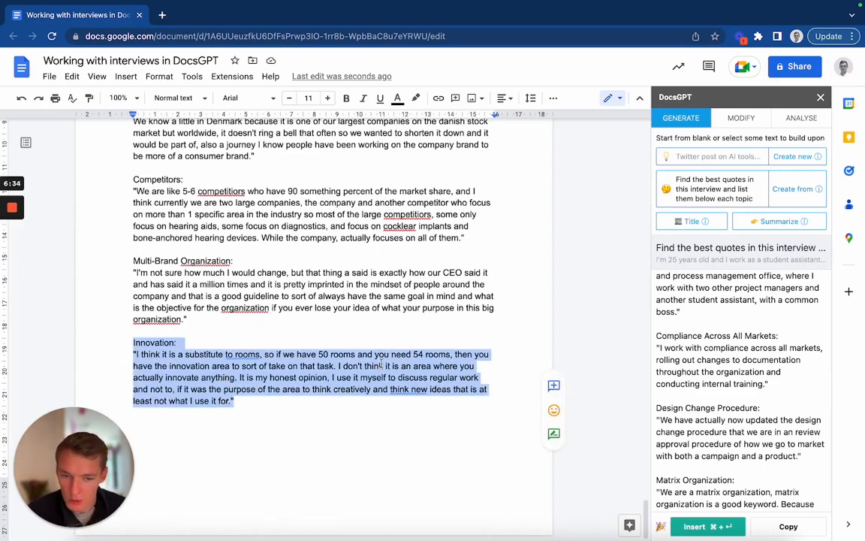
{"action": "left_click", "coordinate": [728, 194]}
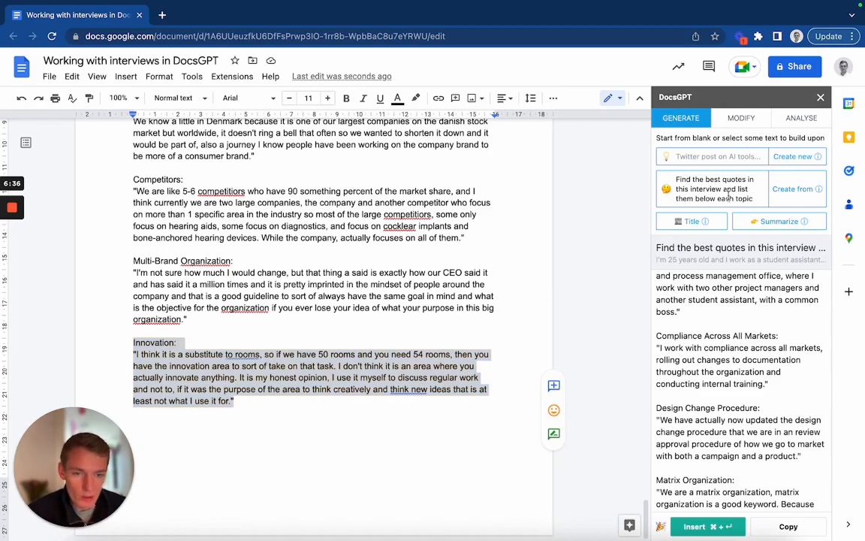
{"action": "key", "text": "super+a"}
{"action": "key", "text": "BackSpace"}
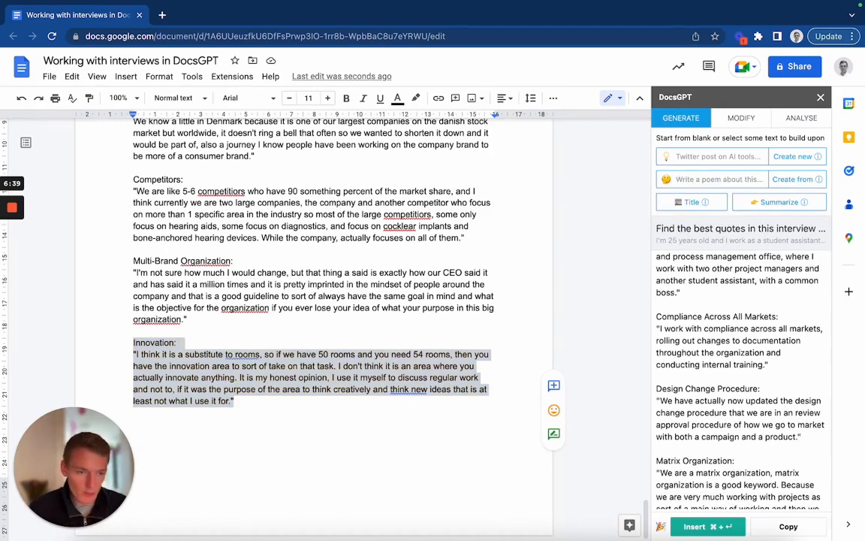
{"action": "type", "text": "Write together this topi"}
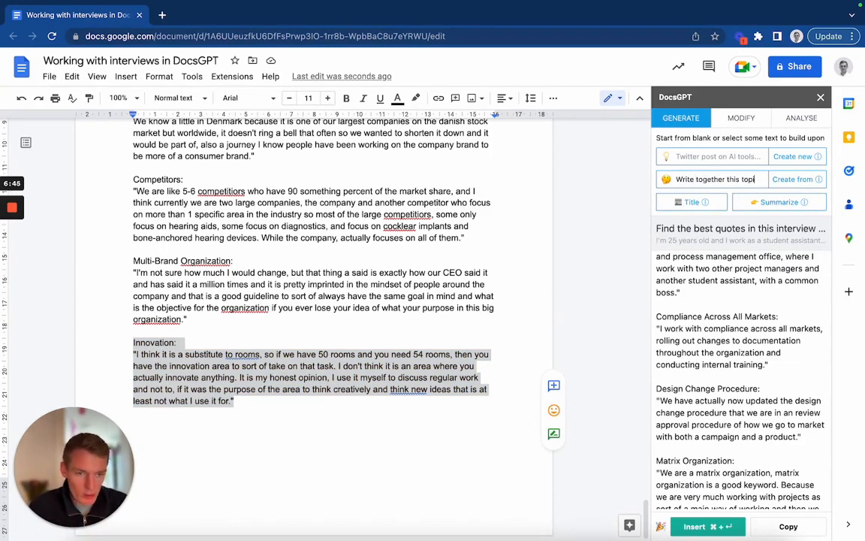
{"action": "type", "text": "c with the"}
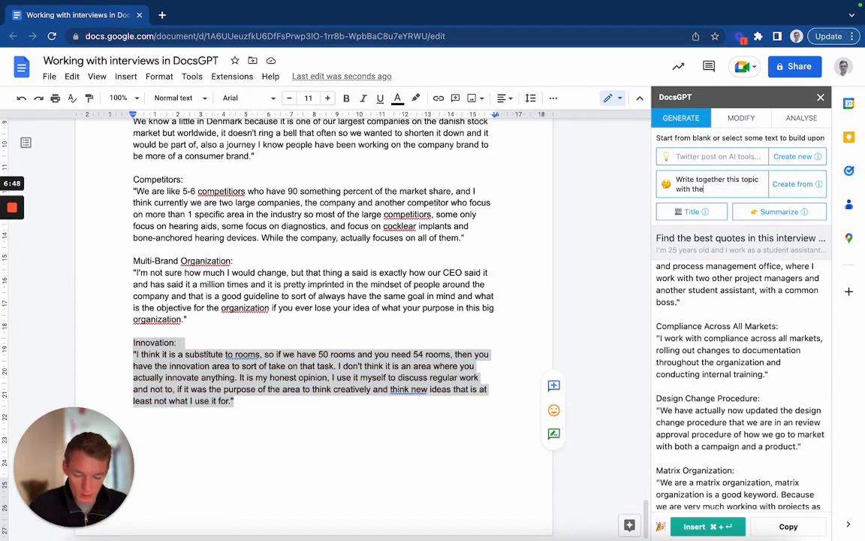
{"action": "type", "text": " quotes"}
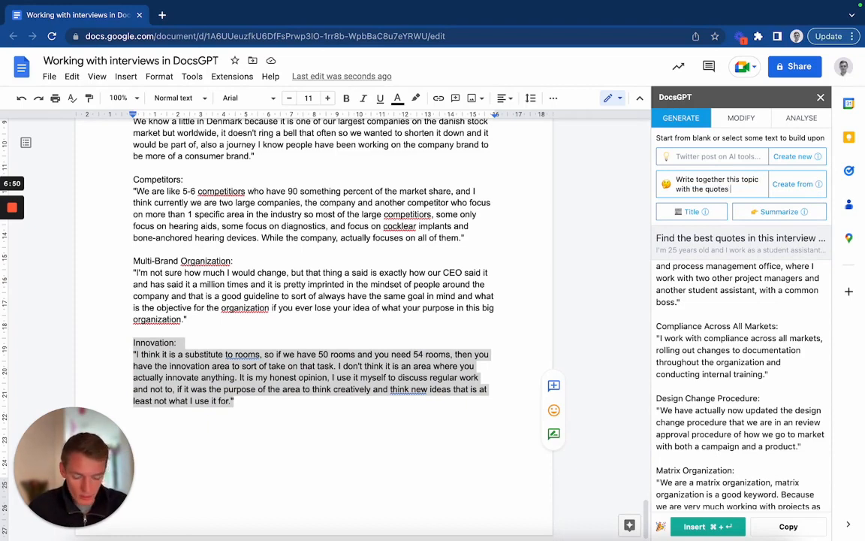
{"action": "type", "text": " from an inter"}
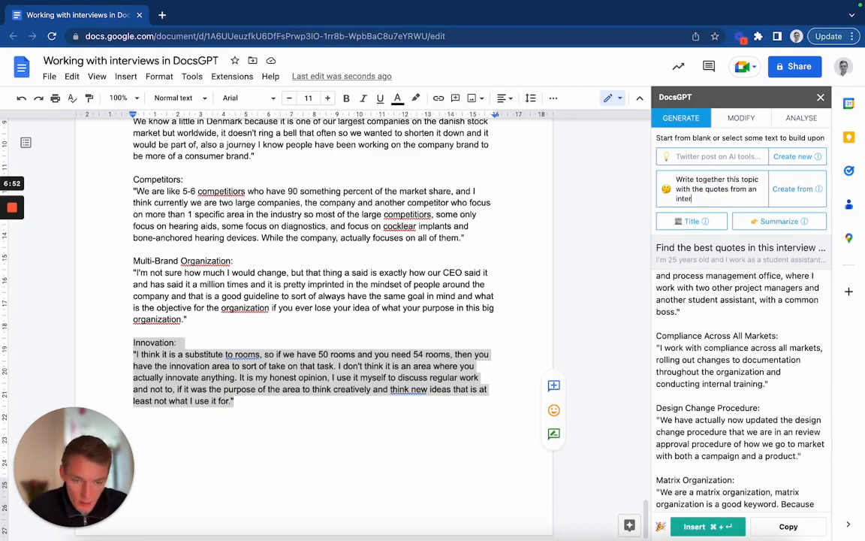
{"action": "type", "text": "view to a"}
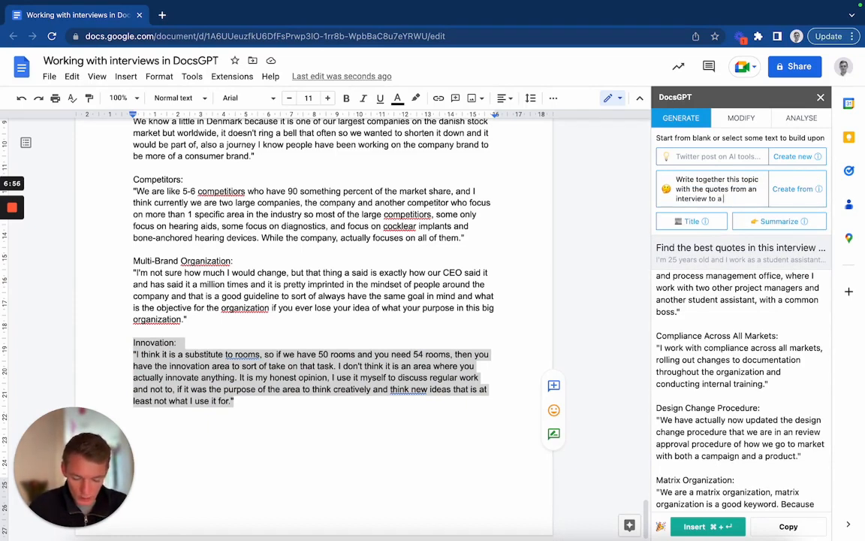
{"action": "type", "text": " coherent "}
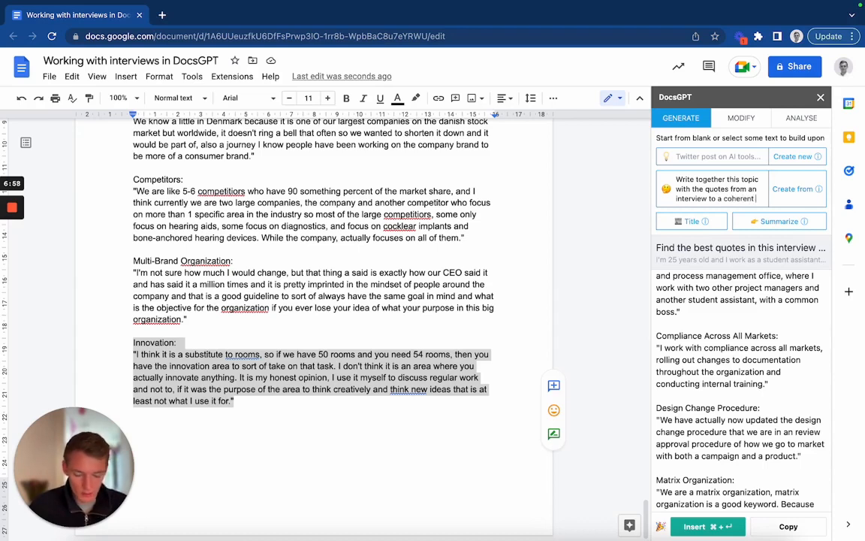
{"action": "type", "text": "paragraph f"}
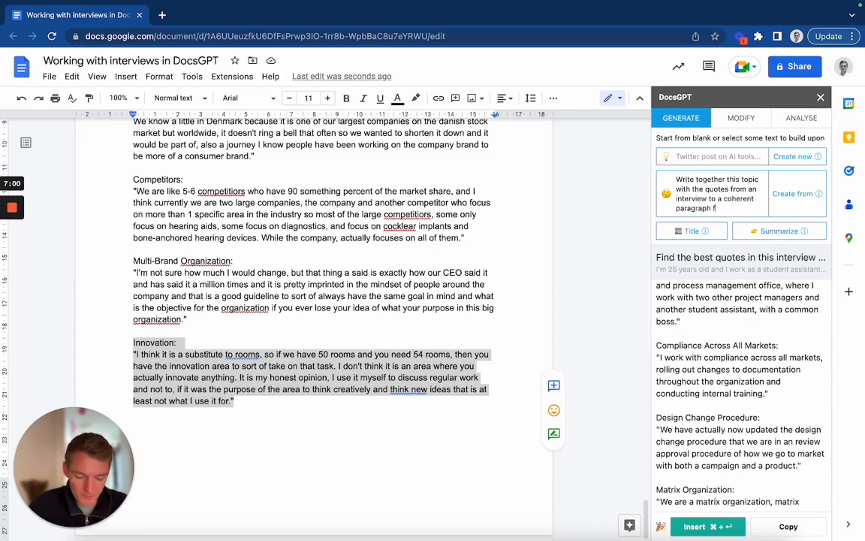
{"action": "type", "text": "or thesis. K"}
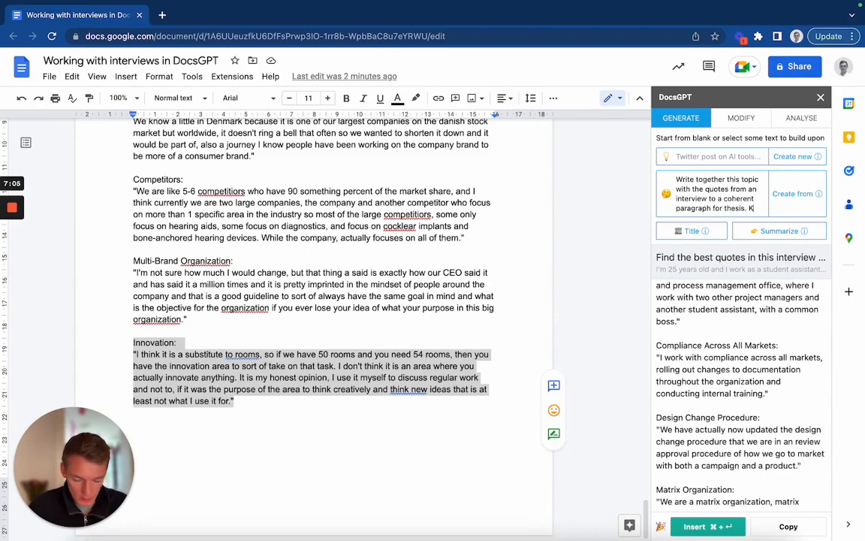
Complete the prompt with "Keep some of the quote in quotation marks." and generate the paragraph from the selected Innovation text
{"action": "type", "text": "eep some of the "}
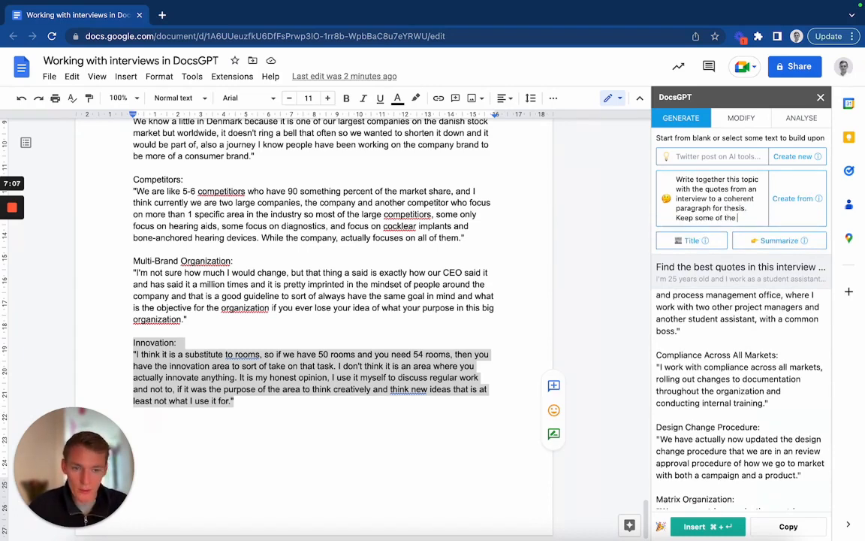
{"action": "type", "text": "quote in quotation marks."}
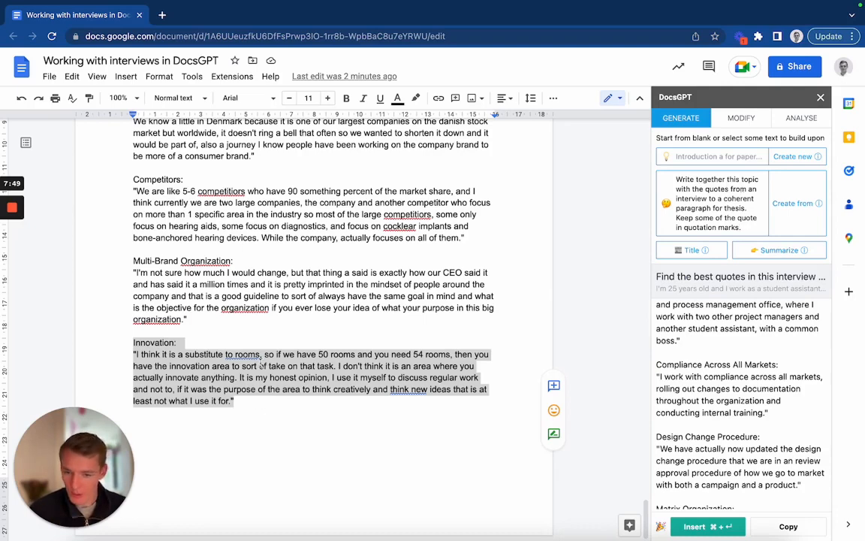
{"action": "left_click", "coordinate": [799, 215]}
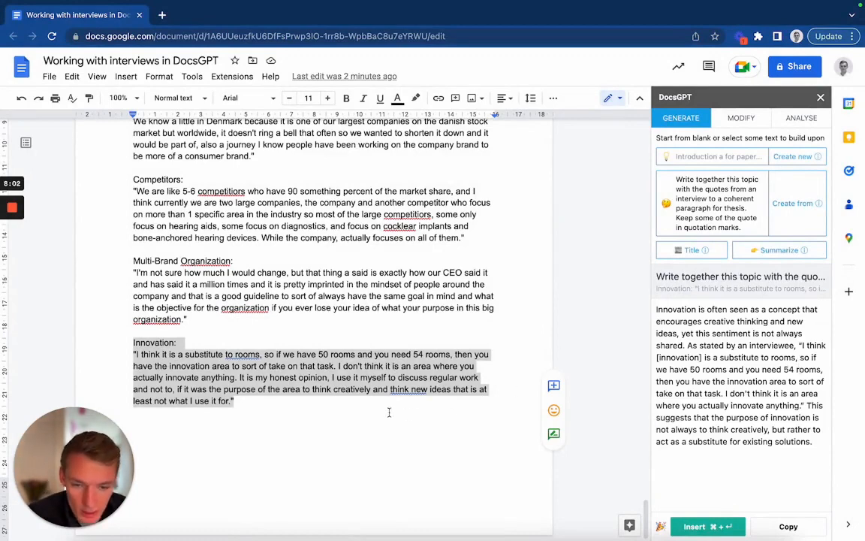
Insert the generated paragraph below the Innovation quote, leaving a blank line between them
{"action": "left_click", "coordinate": [360, 407]}
{"action": "key", "text": "Return"}
{"action": "key", "text": "Return"}
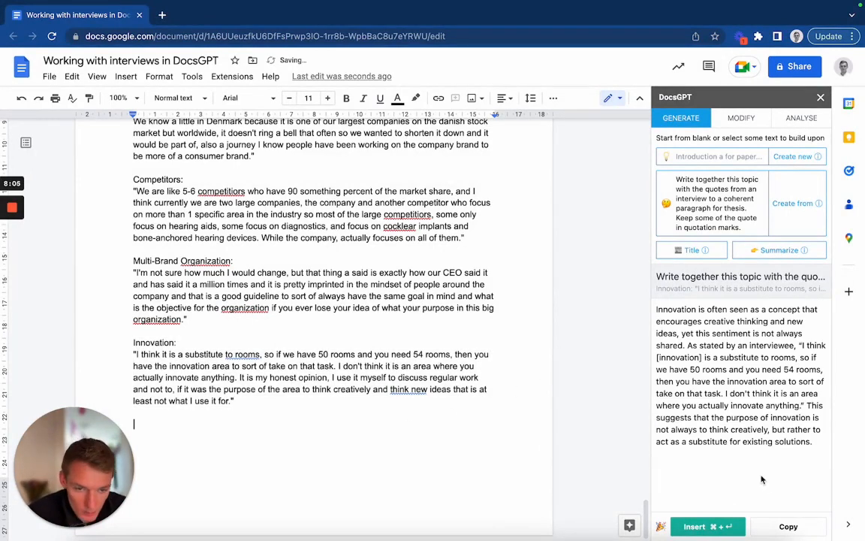
{"action": "left_click", "coordinate": [708, 527]}
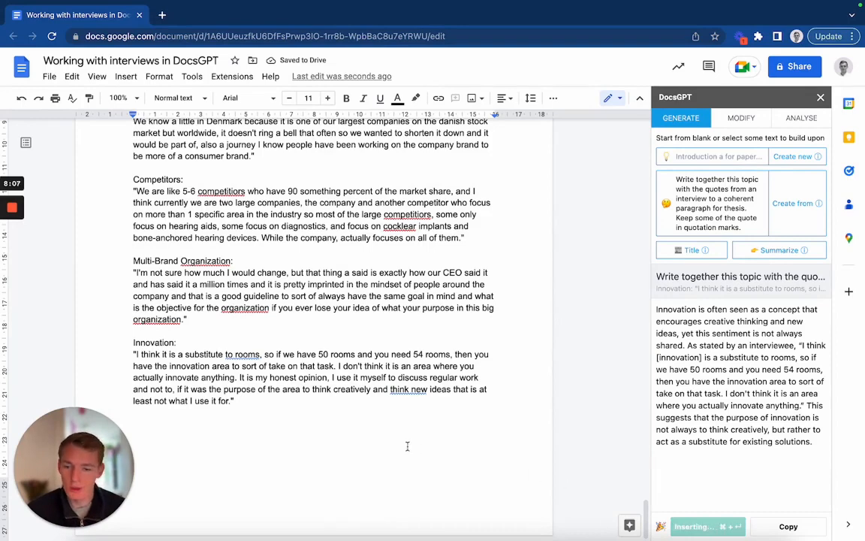
Add the bold heading "Coherent paragraph with quote" directly above the inserted Innovation paragraph
{"action": "key", "text": "Return"}
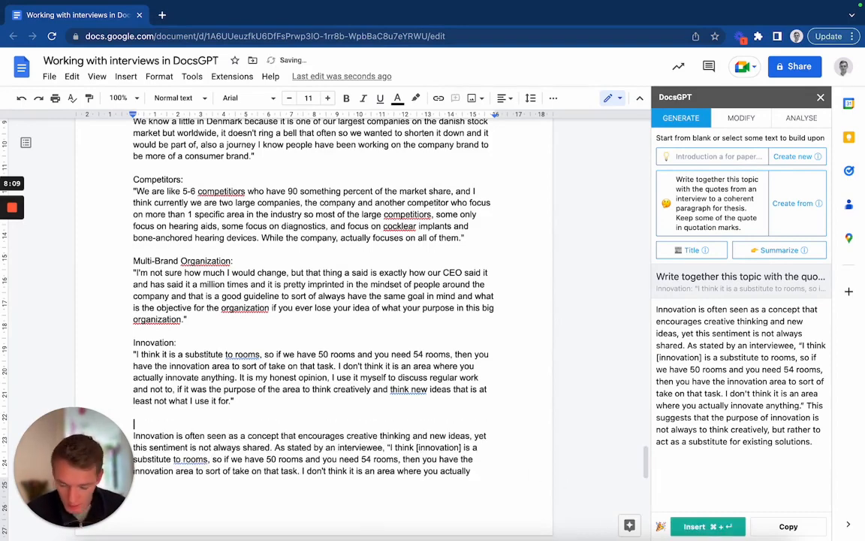
{"action": "scroll", "coordinate": [348, 401], "scroll_direction": "down", "scroll_amount": 3}
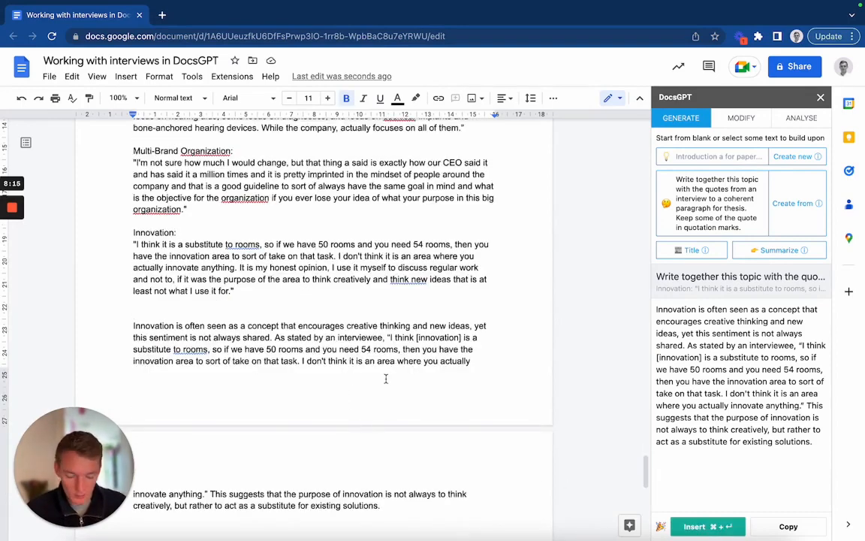
{"action": "type", "text": "Coherent pa"}
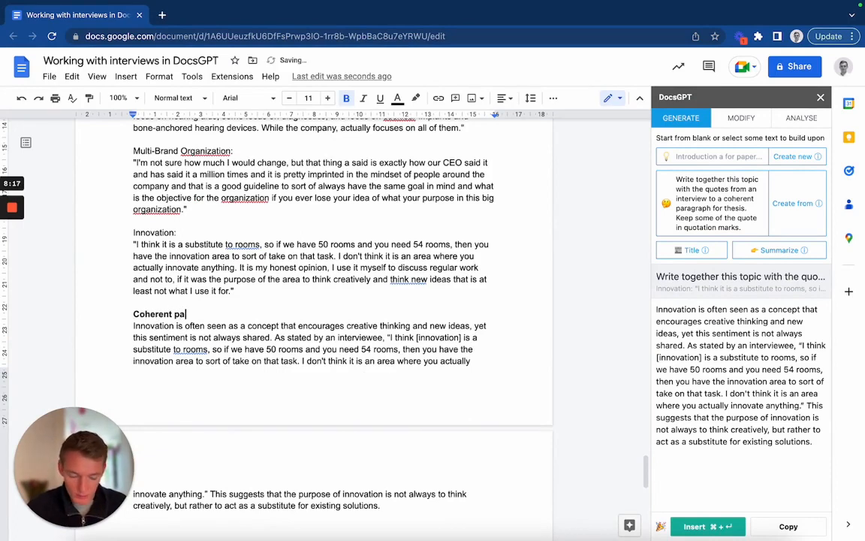
{"action": "type", "text": "ragraph "}
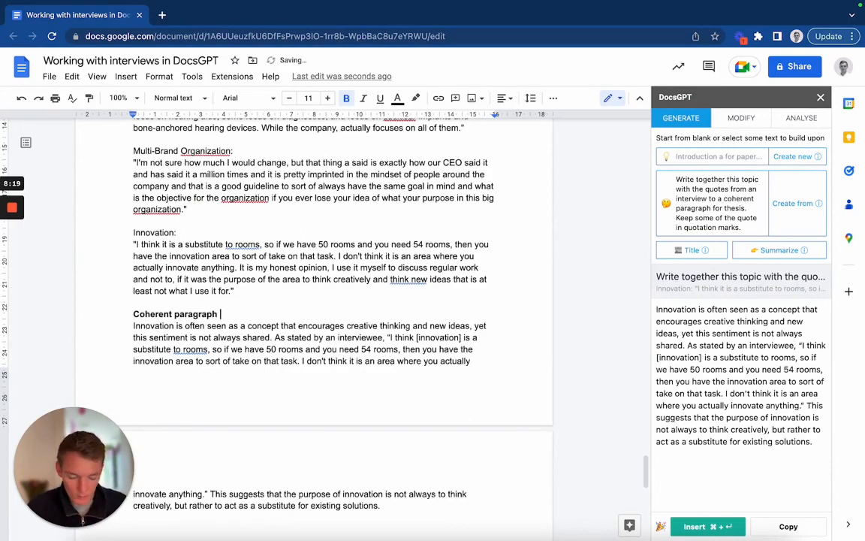
{"action": "type", "text": "with quo"}
{"action": "type", "text": "te"}
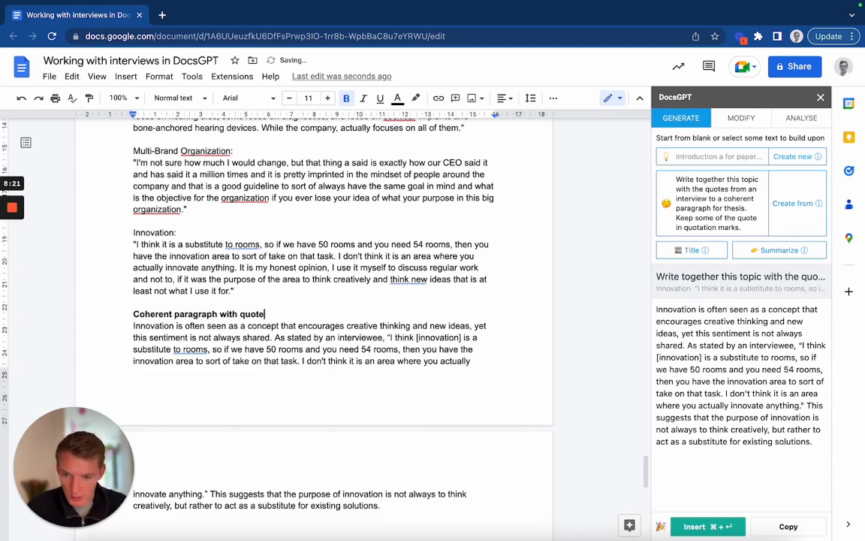
Examine the inserted Innovation paragraph, including its introduction, the interviewee's quote in quotation marks and the closing interpretation
{"action": "scroll", "coordinate": [342, 336], "scroll_direction": "down", "scroll_amount": 3}
{"action": "left_click", "coordinate": [415, 399]}
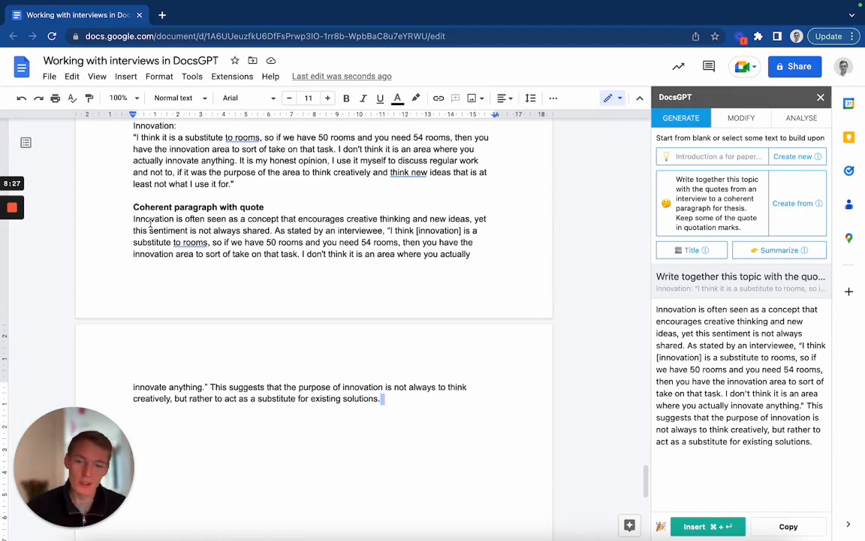
{"action": "left_click", "coordinate": [126, 231]}
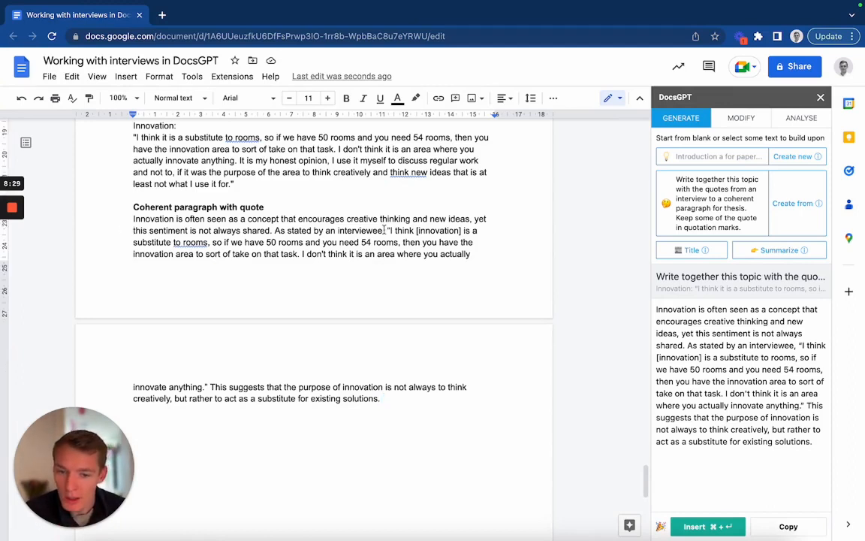
{"action": "left_click", "coordinate": [384, 231]}
{"action": "type", "text": ","}
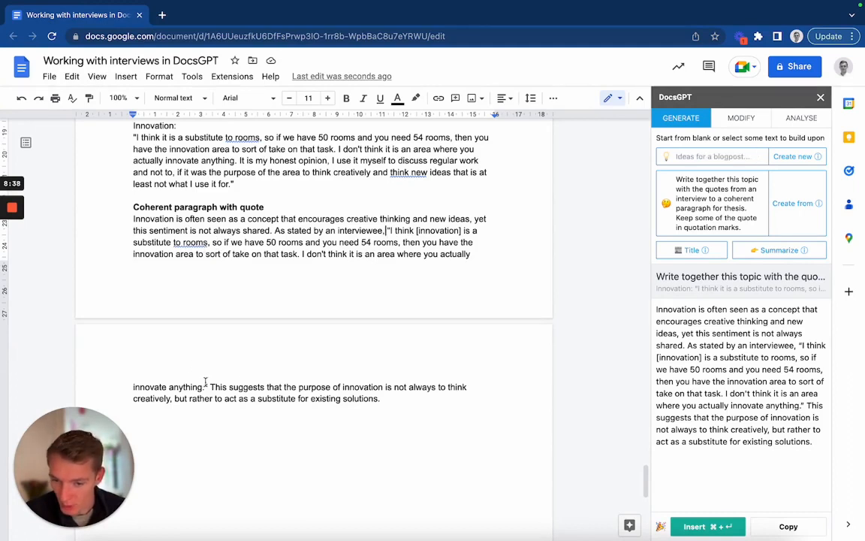
{"action": "scroll", "coordinate": [227, 359], "scroll_direction": "down", "scroll_amount": 1}
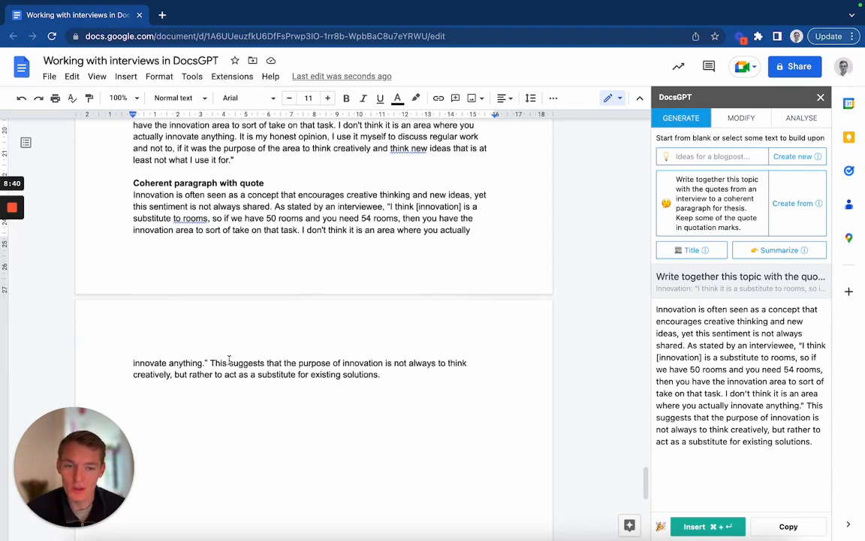
{"action": "left_click", "coordinate": [400, 376]}
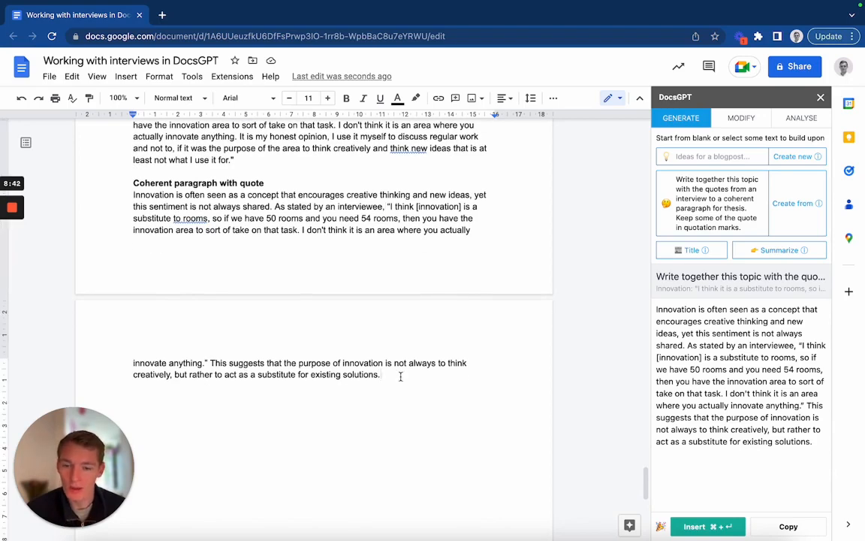